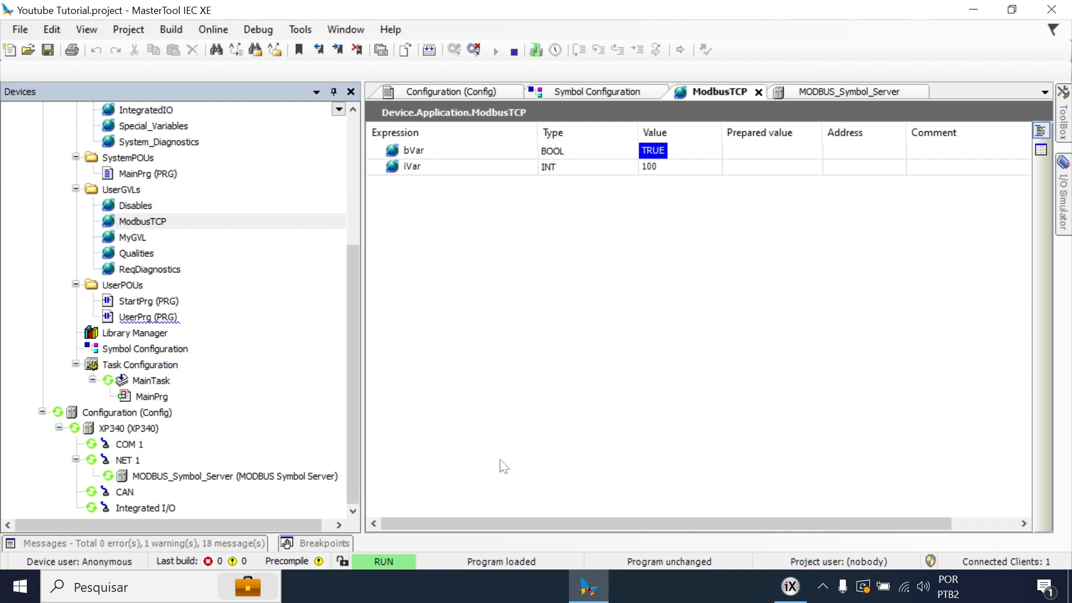
Step: Switch to iX Developer and start a new project with the X2 base 7 panel as target
{"action": "left_click", "coordinate": [790, 586]}
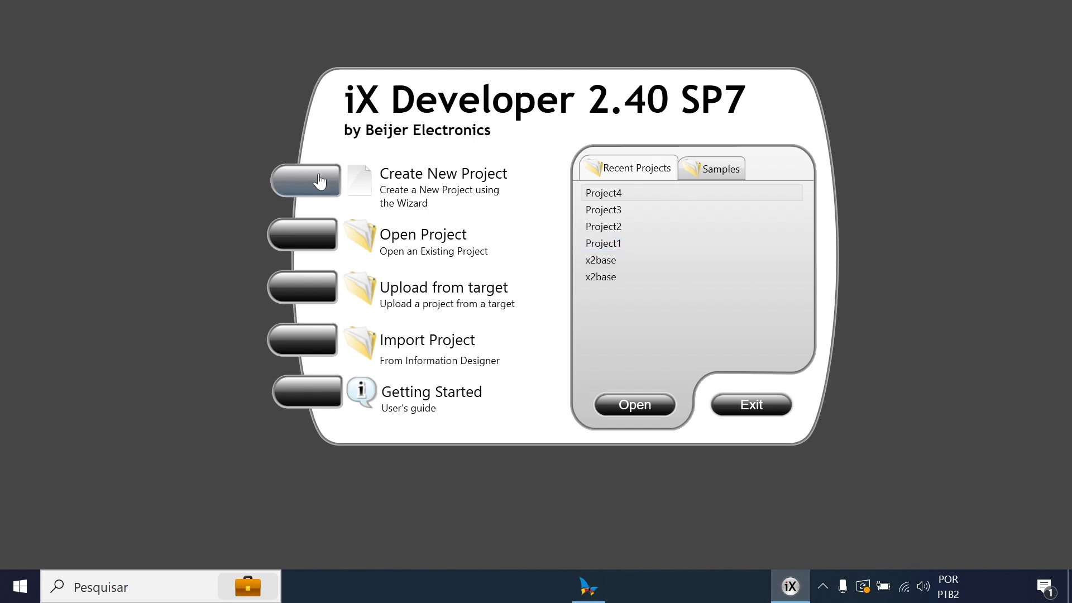
{"action": "left_click", "coordinate": [301, 183]}
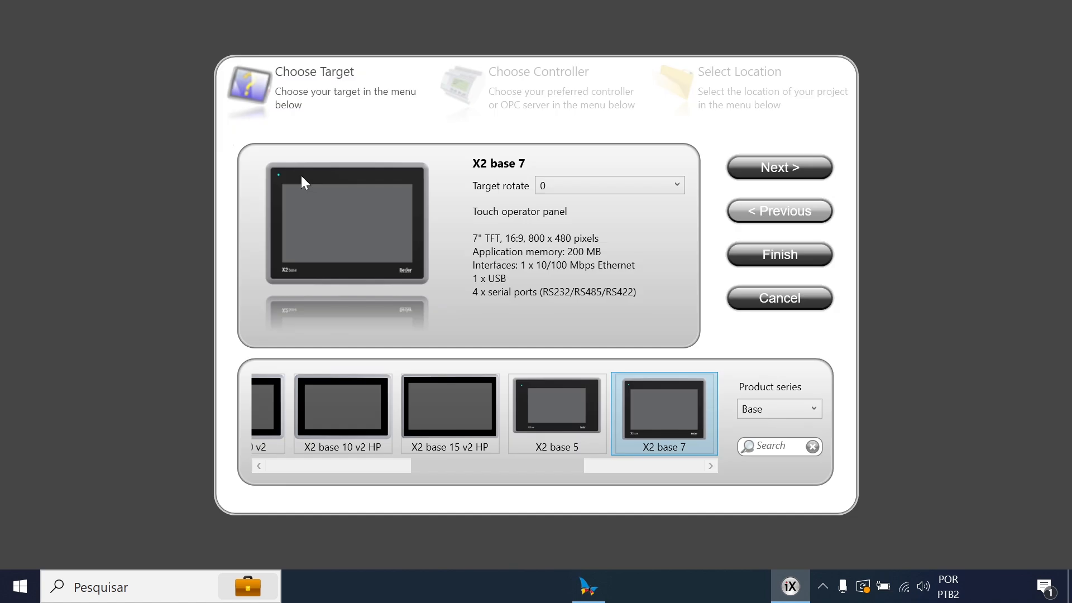
{"action": "left_click", "coordinate": [762, 173]}
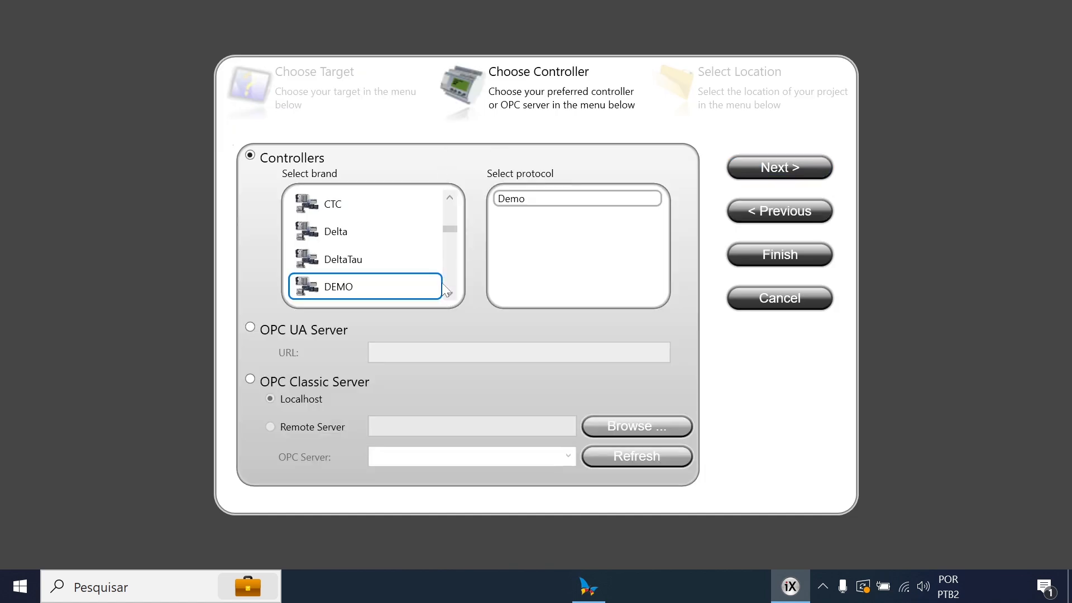
Step: Choose the MODICON brand with the Modbus Master protocol and finish creating the project under the proposed name Project5
{"action": "scroll", "coordinate": [448, 292], "scroll_direction": "down", "scroll_amount": 3}
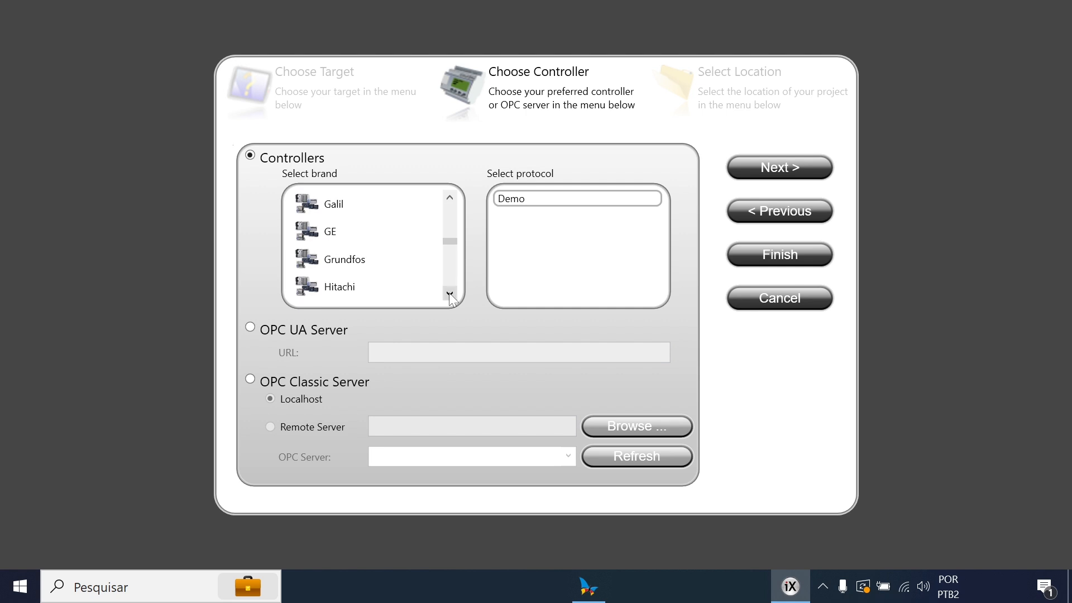
{"action": "scroll", "coordinate": [449, 292], "scroll_direction": "down", "scroll_amount": 4}
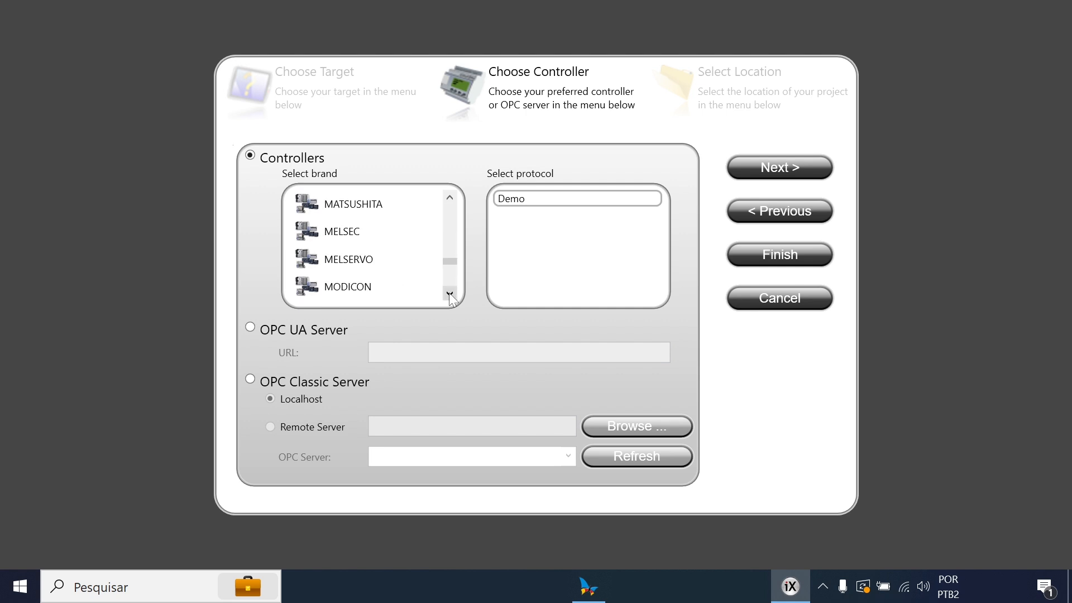
{"action": "scroll", "coordinate": [449, 292], "scroll_direction": "down", "scroll_amount": 1}
{"action": "left_click", "coordinate": [362, 261]}
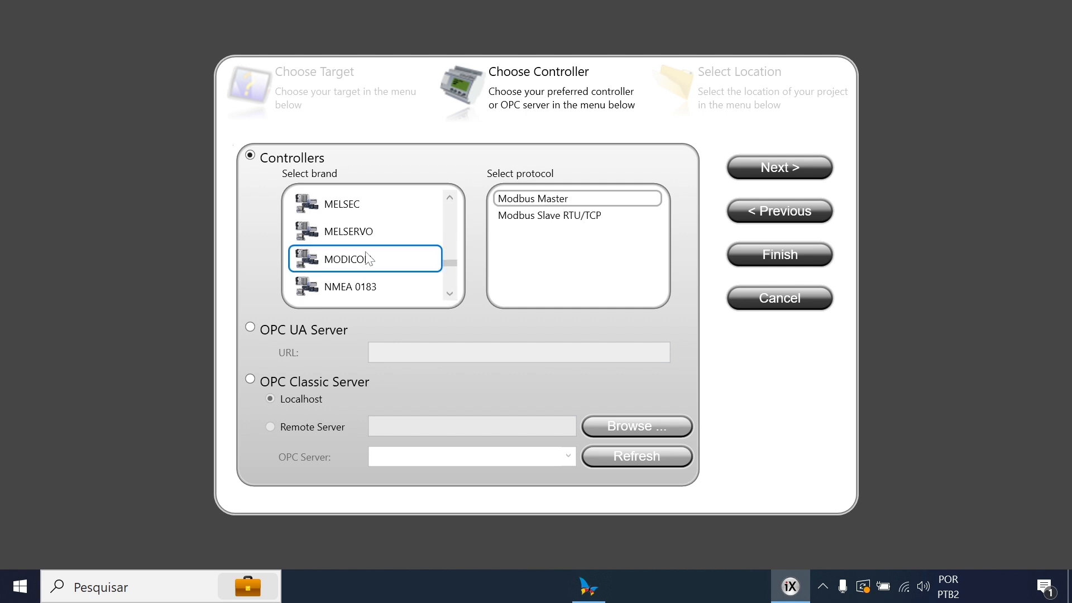
{"action": "left_click", "coordinate": [525, 201]}
{"action": "left_click", "coordinate": [756, 170]}
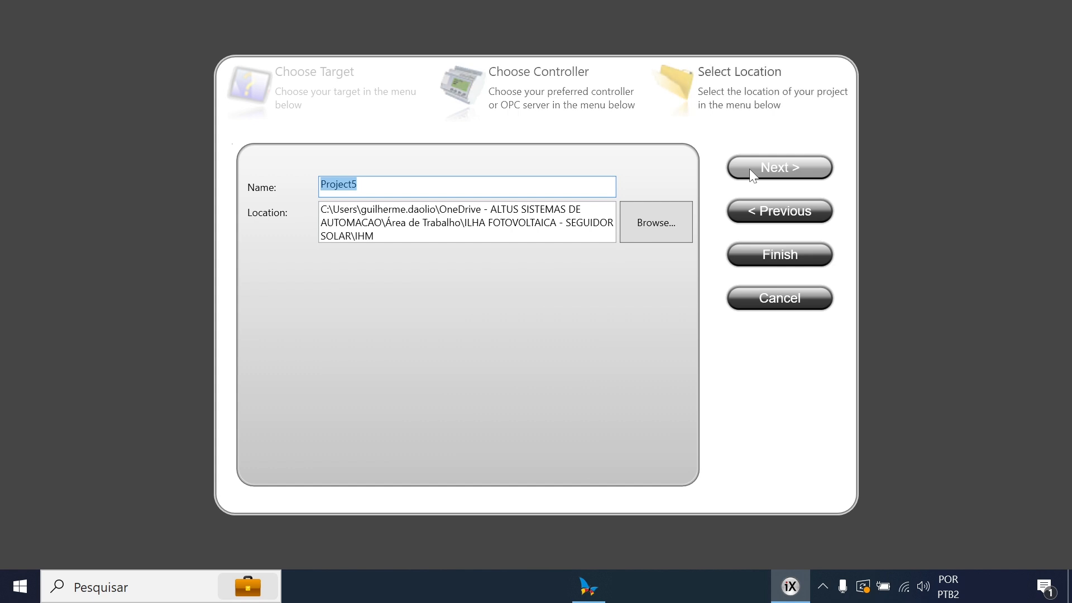
{"action": "left_click", "coordinate": [763, 263]}
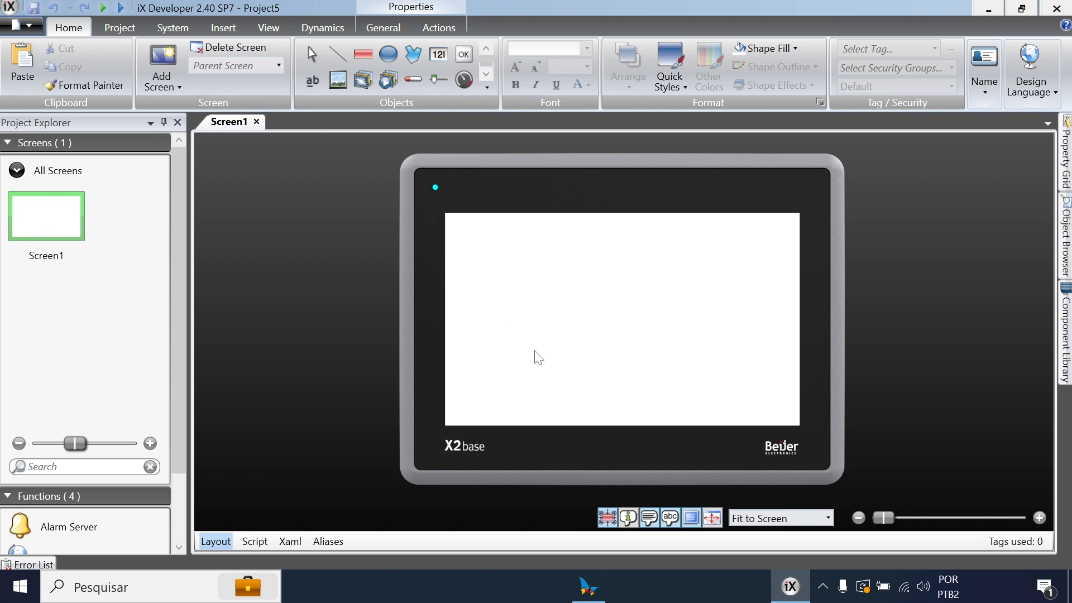
Step: Add a second tag in the project's Tags function and name the two tags bVar and iVar
{"action": "scroll", "coordinate": [177, 195], "scroll_direction": "down", "scroll_amount": 3}
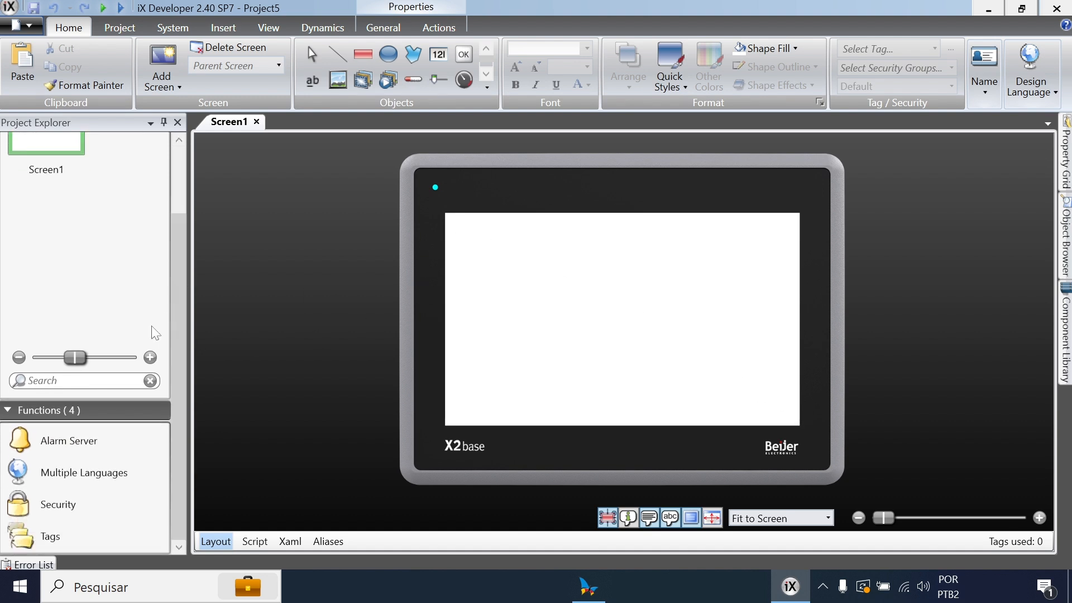
{"action": "double_click", "coordinate": [69, 539]}
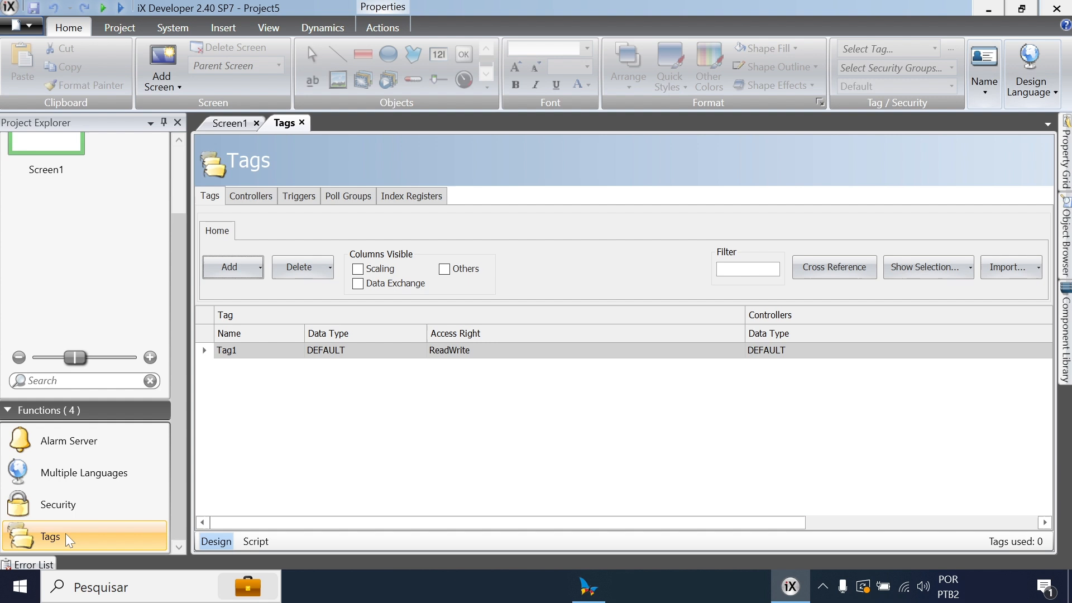
{"action": "left_click", "coordinate": [233, 273]}
{"action": "left_click", "coordinate": [257, 350]}
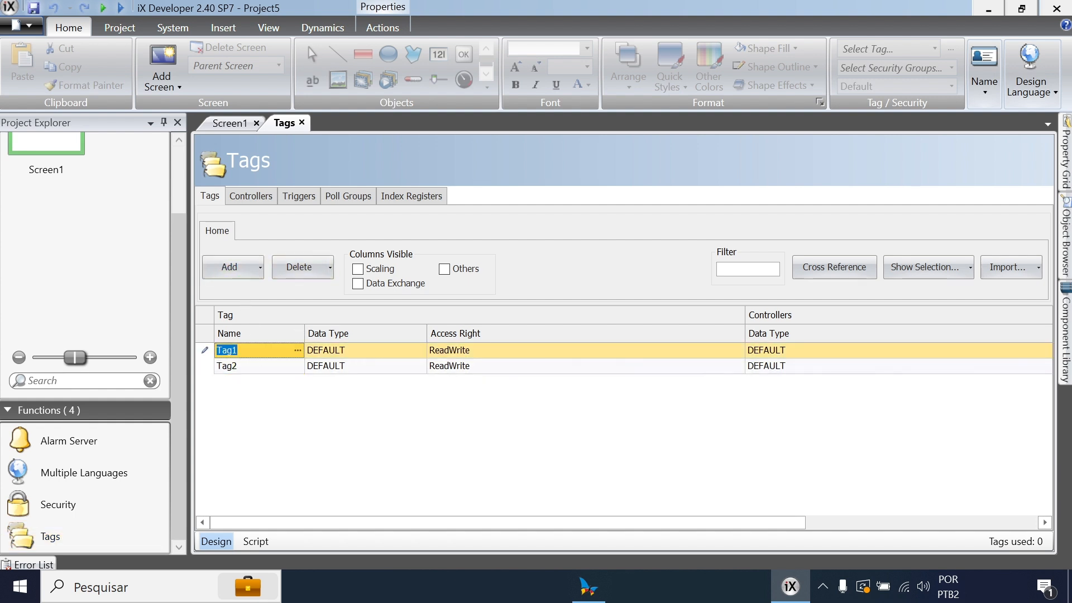
{"action": "type", "text": "bVar"}
{"action": "left_click", "coordinate": [252, 365]}
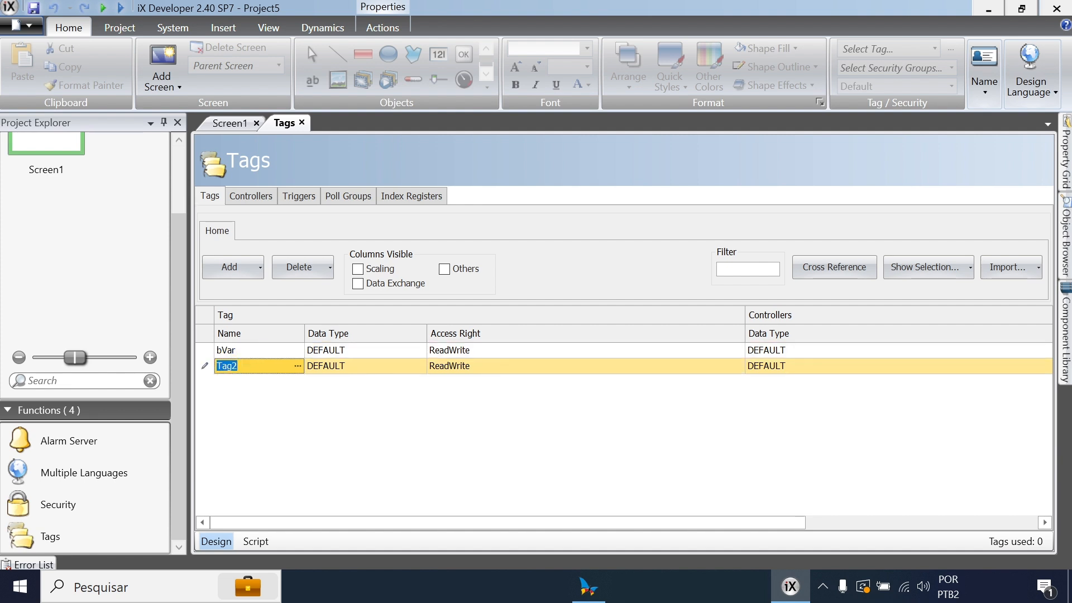
{"action": "type", "text": "iVar"}
Step: Set Controller1's Modbus Master communication mode to Ethernet TCP/IP and its start address to 1-based
{"action": "left_click", "coordinate": [252, 198]}
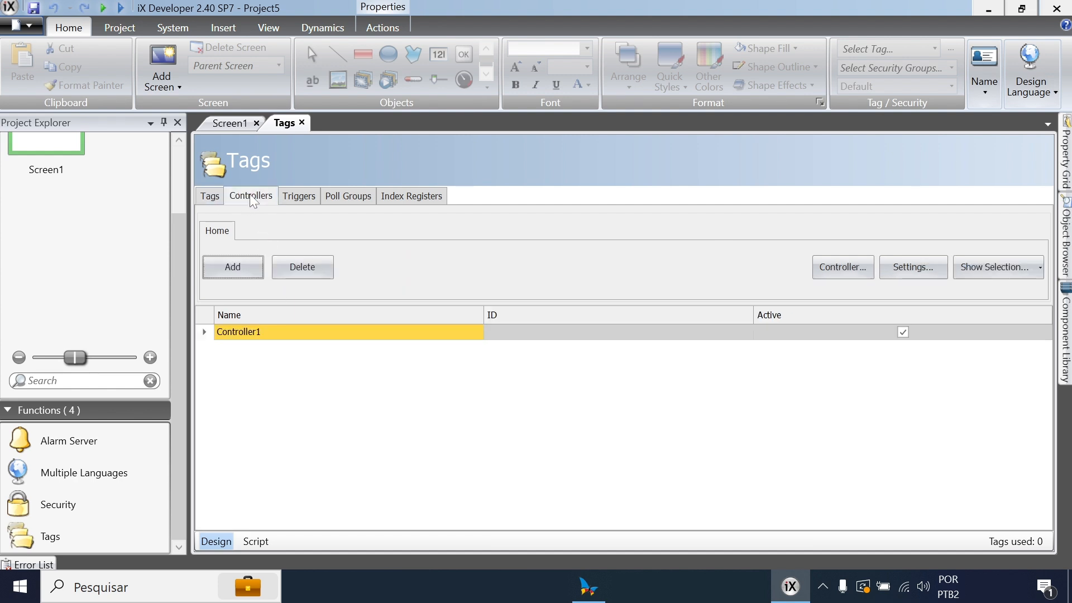
{"action": "left_click", "coordinate": [273, 330]}
{"action": "left_click", "coordinate": [893, 267]}
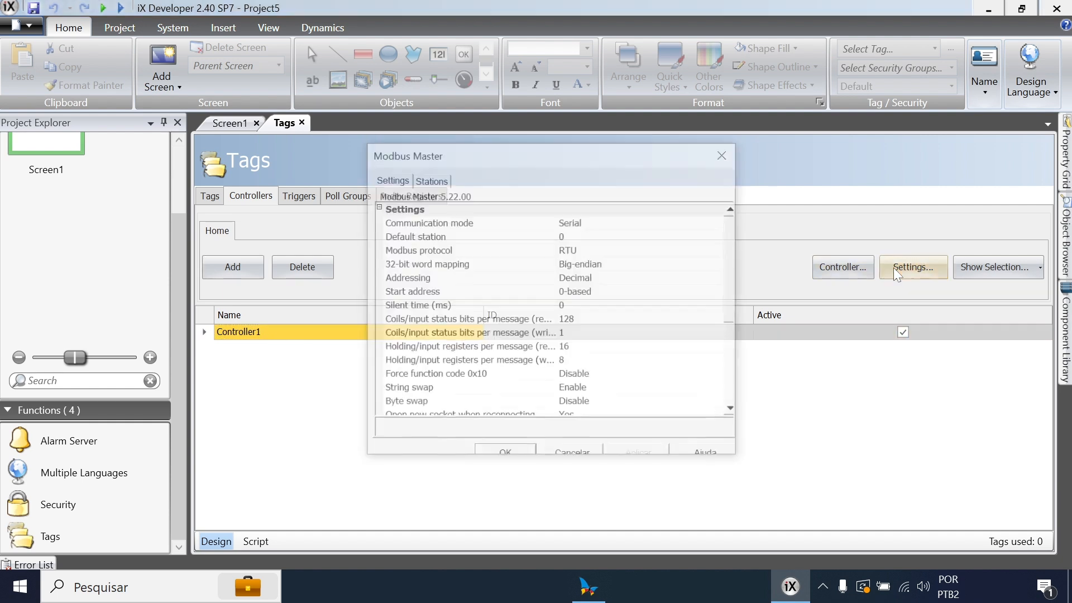
{"action": "left_click", "coordinate": [469, 218]}
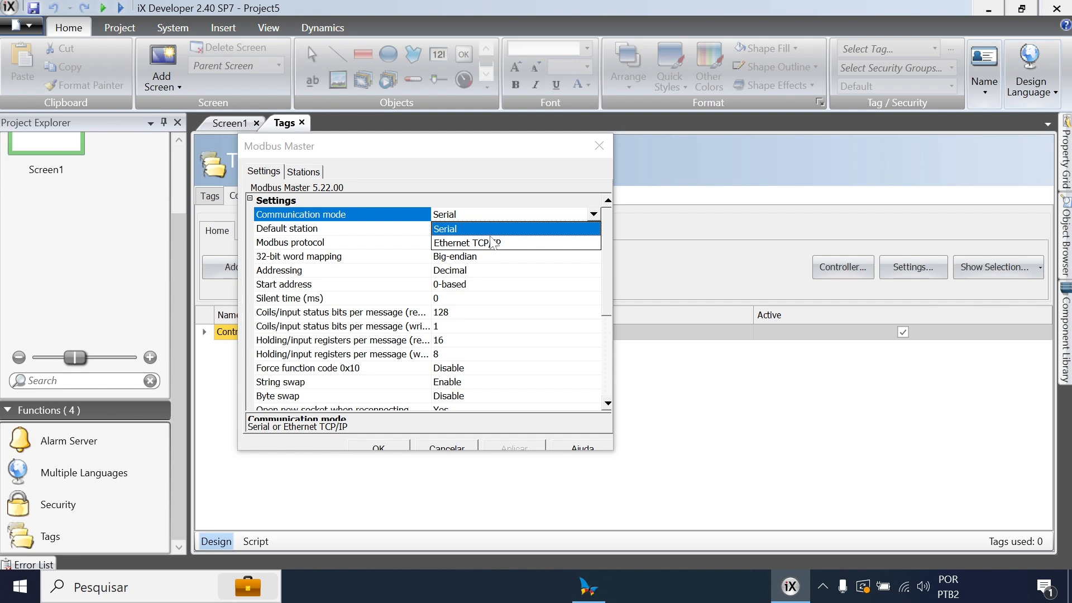
{"action": "left_click", "coordinate": [461, 244]}
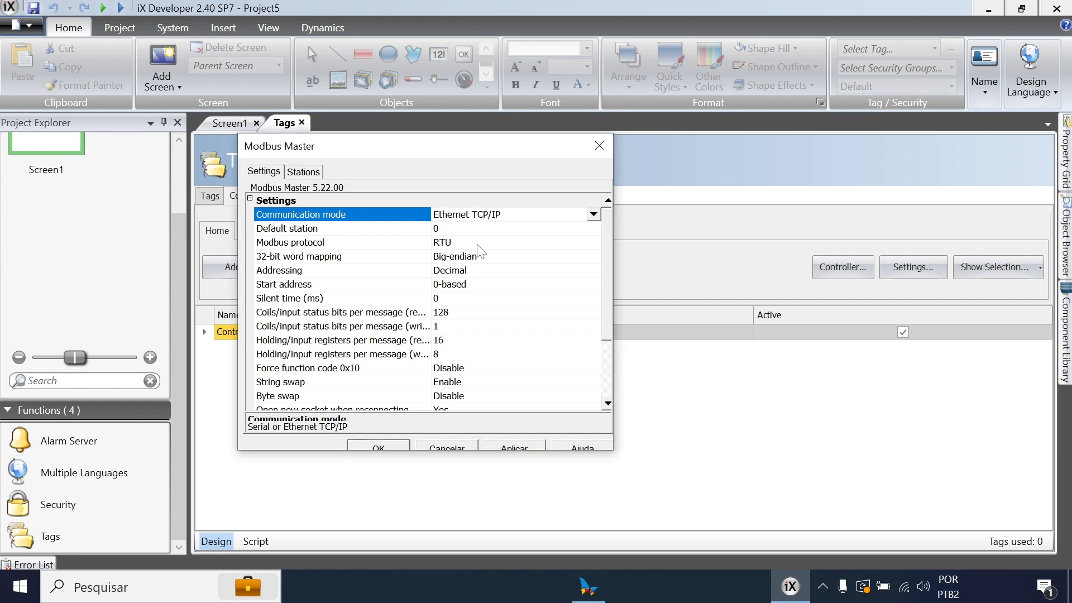
{"action": "left_click", "coordinate": [458, 286]}
{"action": "left_click", "coordinate": [467, 314]}
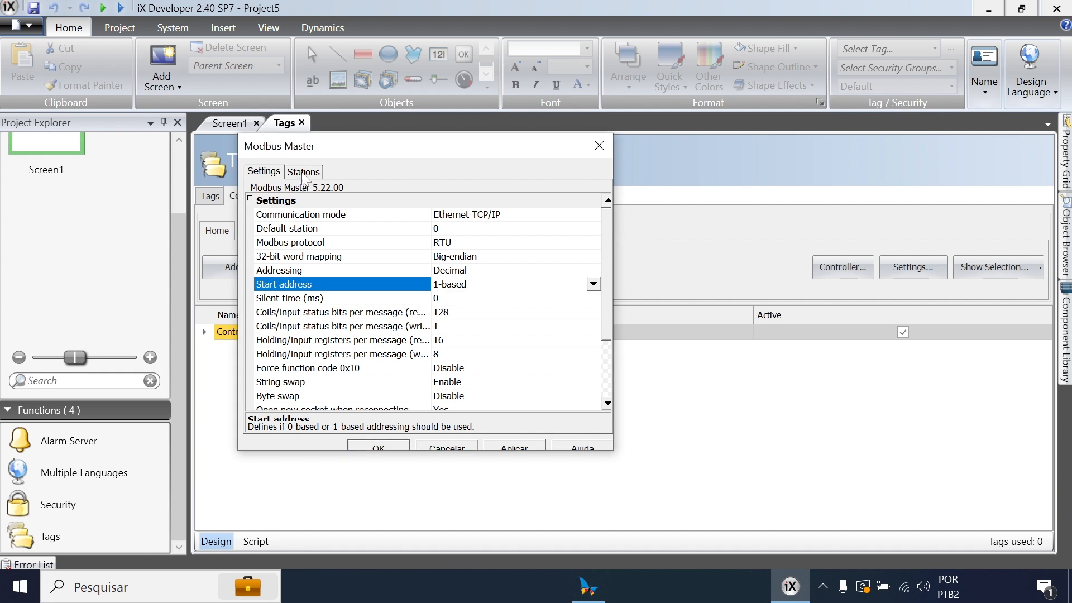
Step: Set the IP address of Modbus station 0 to 192.168.16.2 and apply the controller settings
{"action": "left_click", "coordinate": [305, 172]}
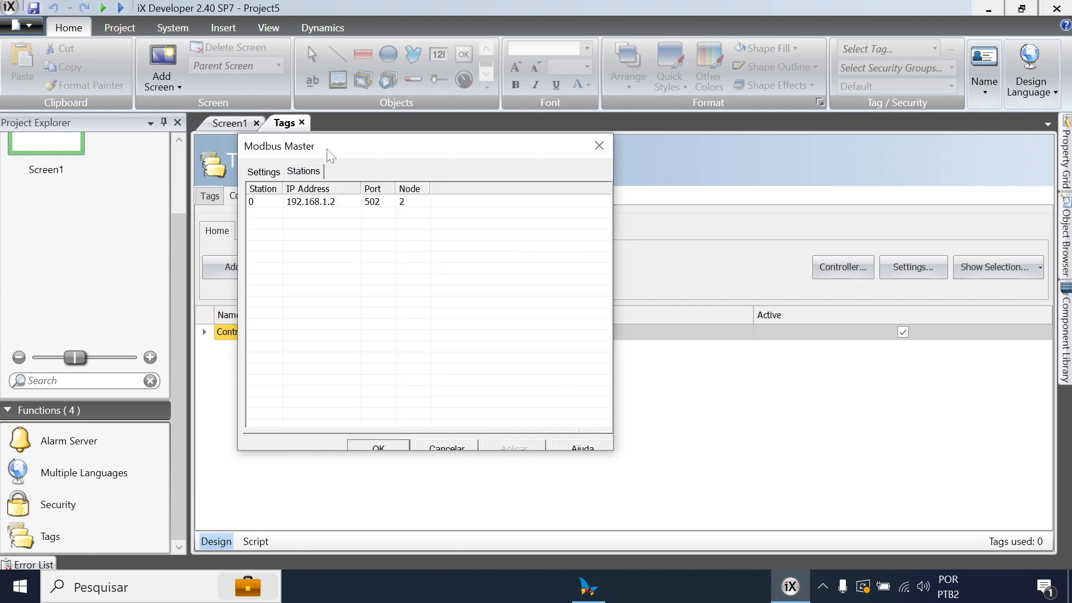
{"action": "left_click", "coordinate": [335, 202]}
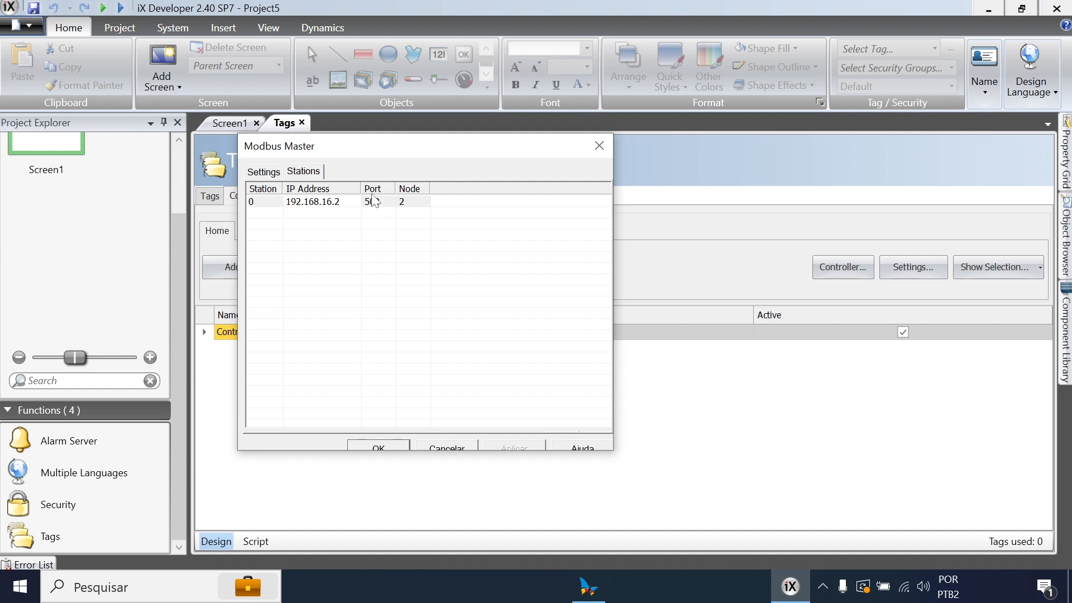
{"action": "left_click", "coordinate": [380, 447]}
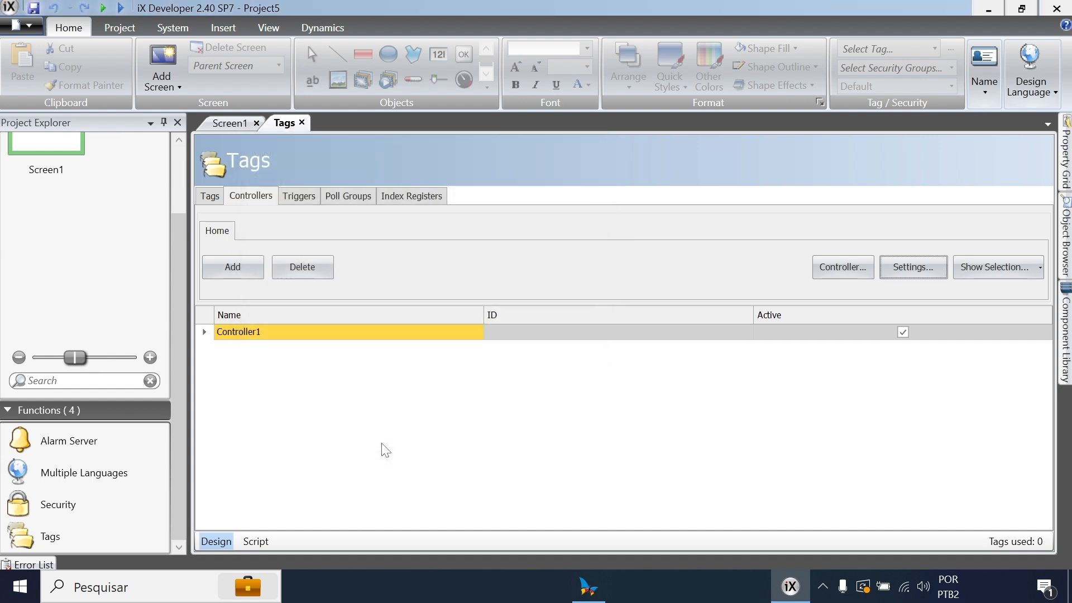
Step: Review Controller1's station list and communication settings
{"action": "left_click", "coordinate": [901, 264]}
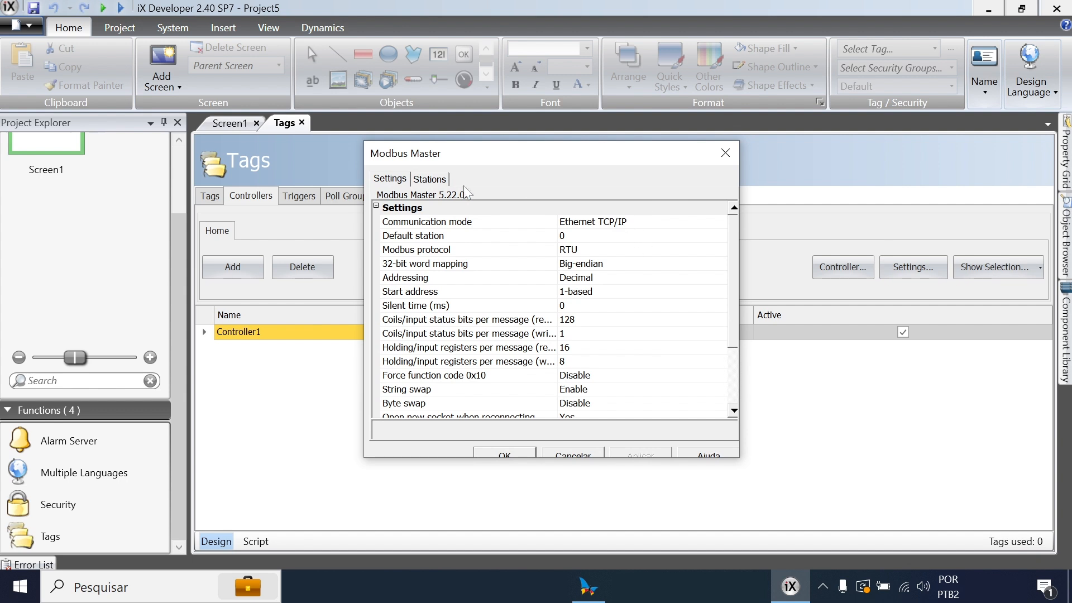
{"action": "left_click", "coordinate": [433, 178]}
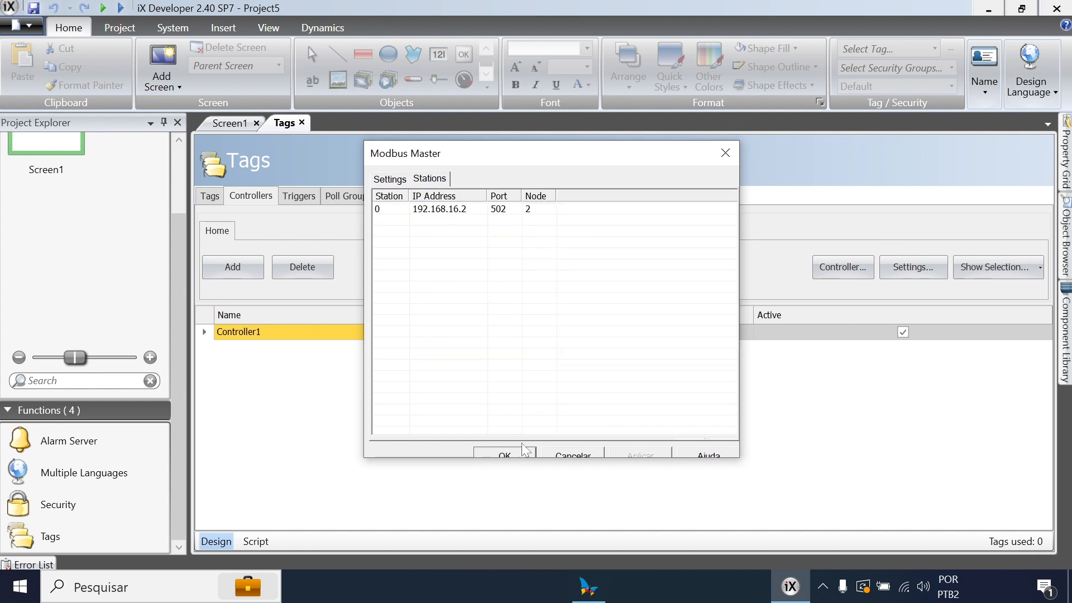
{"action": "left_click", "coordinate": [390, 179]}
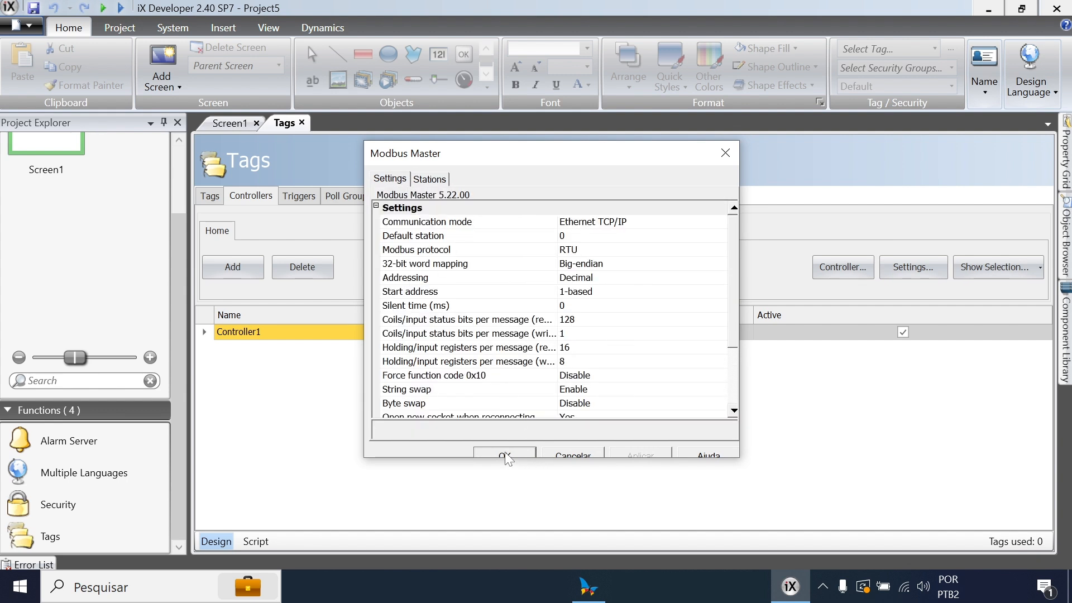
{"action": "left_click", "coordinate": [505, 454]}
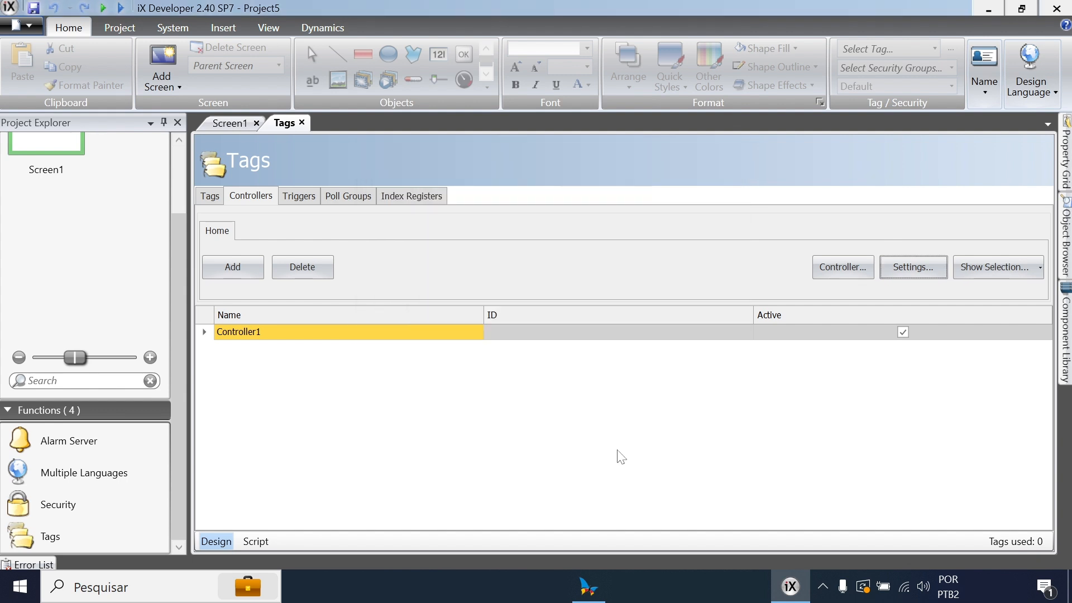
Step: Narrow the tag table columns and assign Controller1 address 000001 to bVar and 400001 to iVar
{"action": "left_click", "coordinate": [210, 202]}
{"action": "left_click_drag", "start_coordinate": [737, 522], "coordinate": [834, 521]}
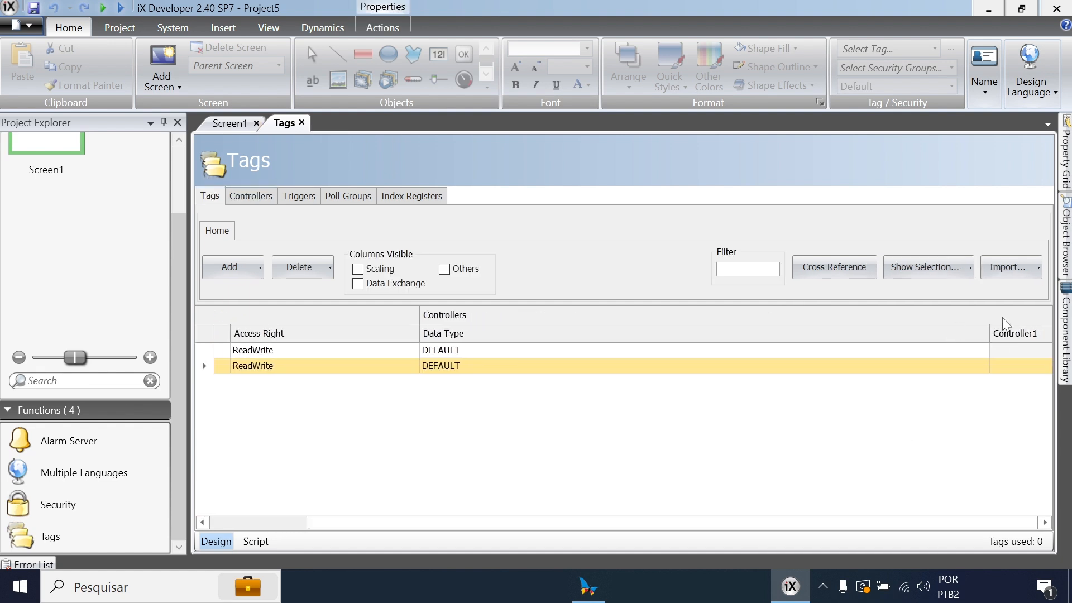
{"action": "left_click_drag", "start_coordinate": [991, 333], "coordinate": [580, 337]}
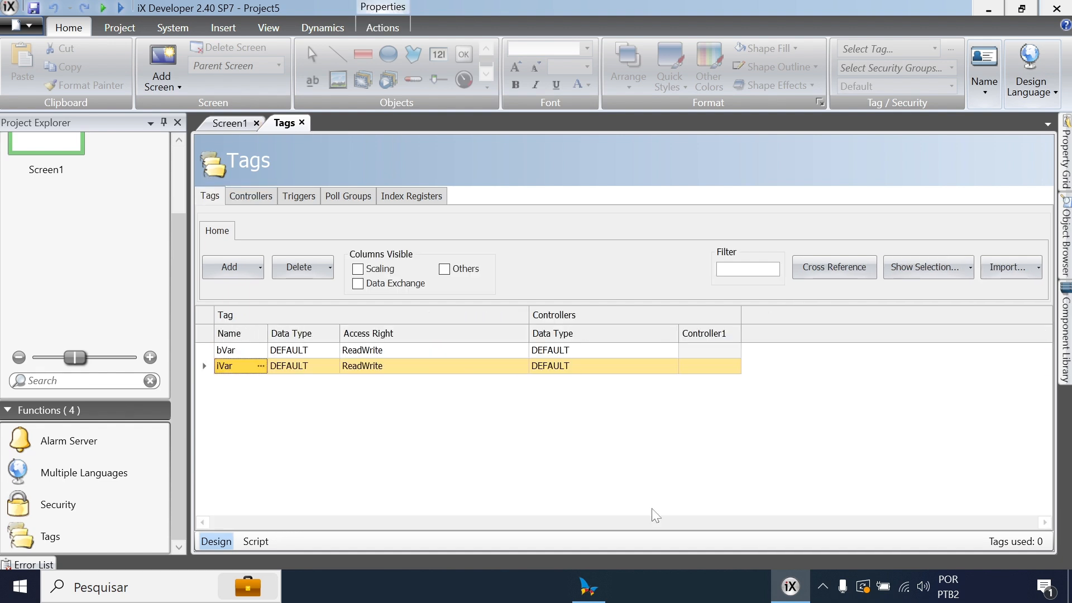
{"action": "left_click", "coordinate": [218, 349]}
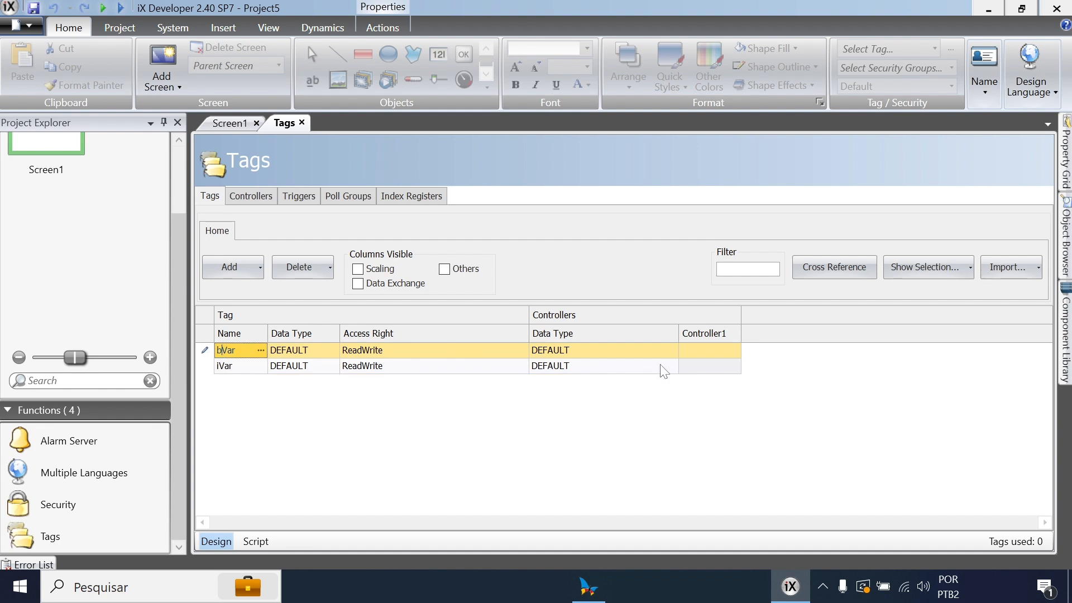
{"action": "left_click", "coordinate": [703, 346]}
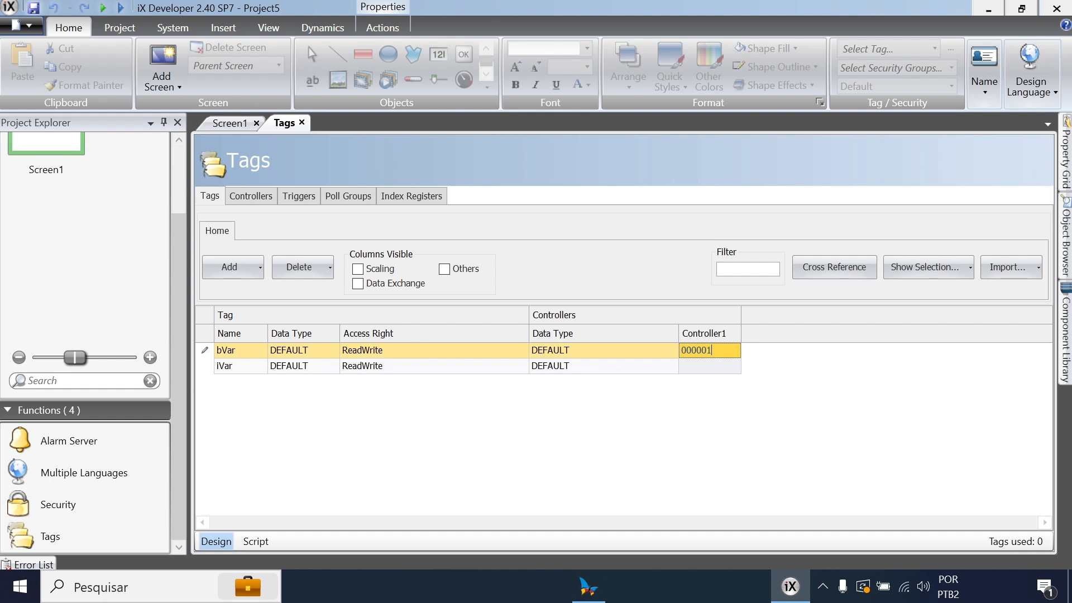
{"action": "type", "text": "000001"}
{"action": "key", "text": "Return"}
{"action": "left_click", "coordinate": [698, 365]}
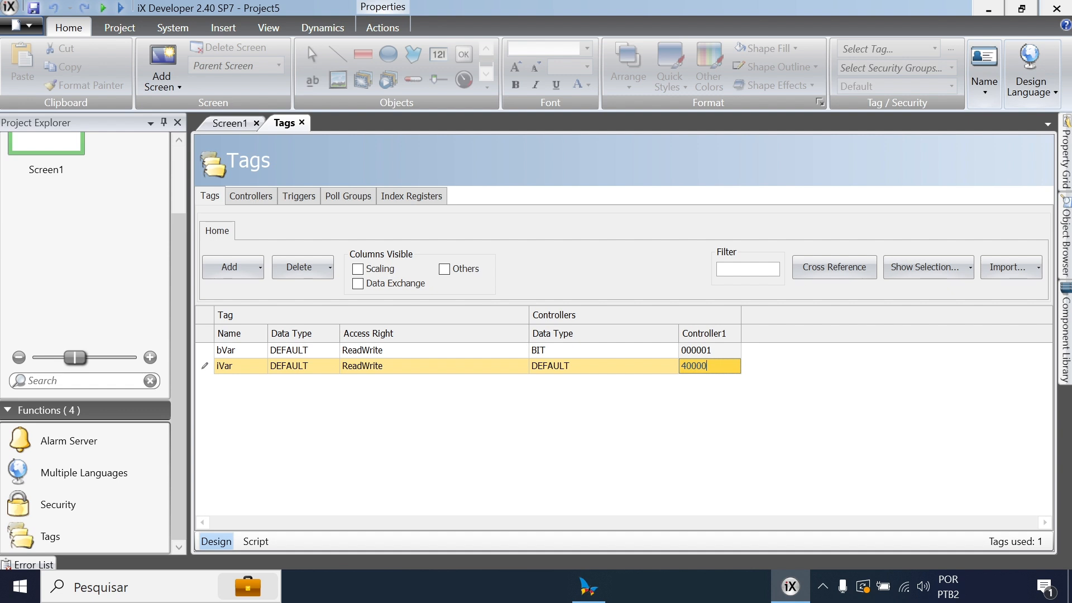
{"action": "key", "text": "Return"}
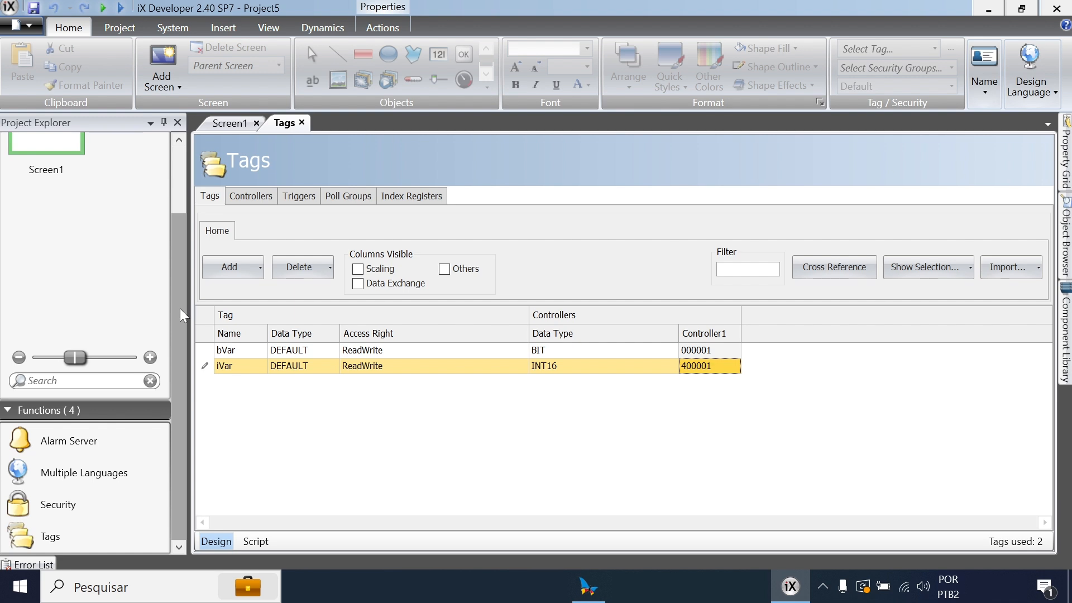
Step: Draw an analog numeric object about 637 by 156 pixels in the upper part of Screen1, adjust its position and select it
{"action": "left_click_drag", "start_coordinate": [179, 308], "coordinate": [174, 231]}
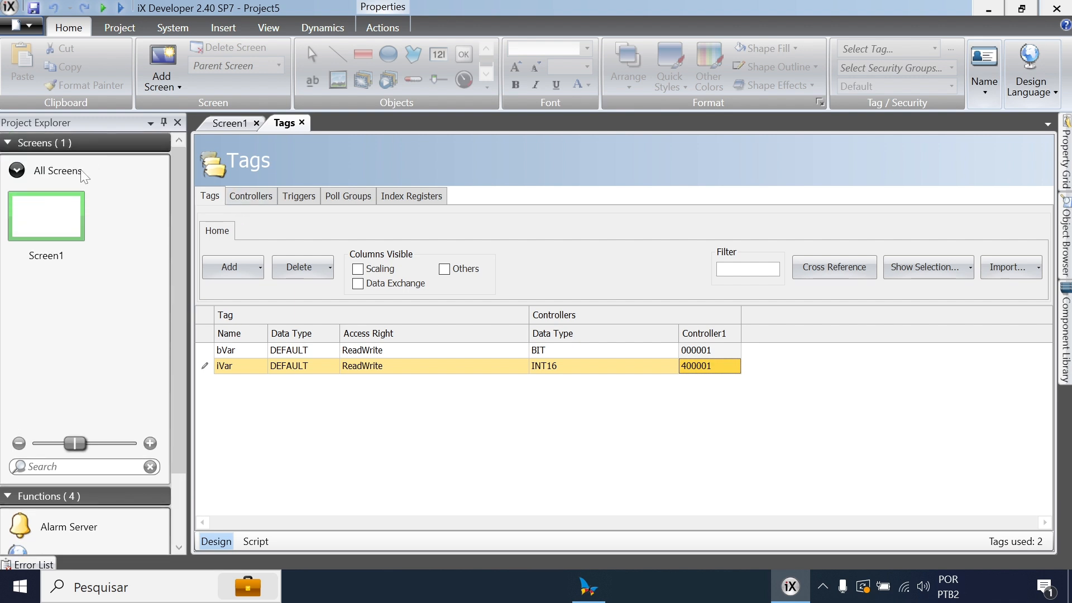
{"action": "double_click", "coordinate": [53, 225]}
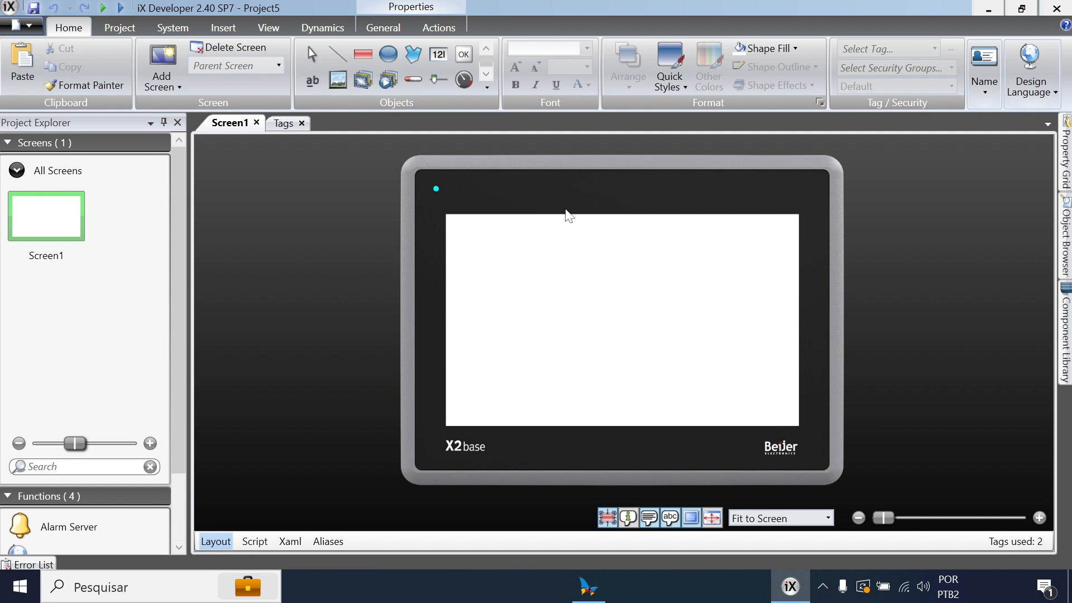
{"action": "left_click", "coordinate": [439, 58]}
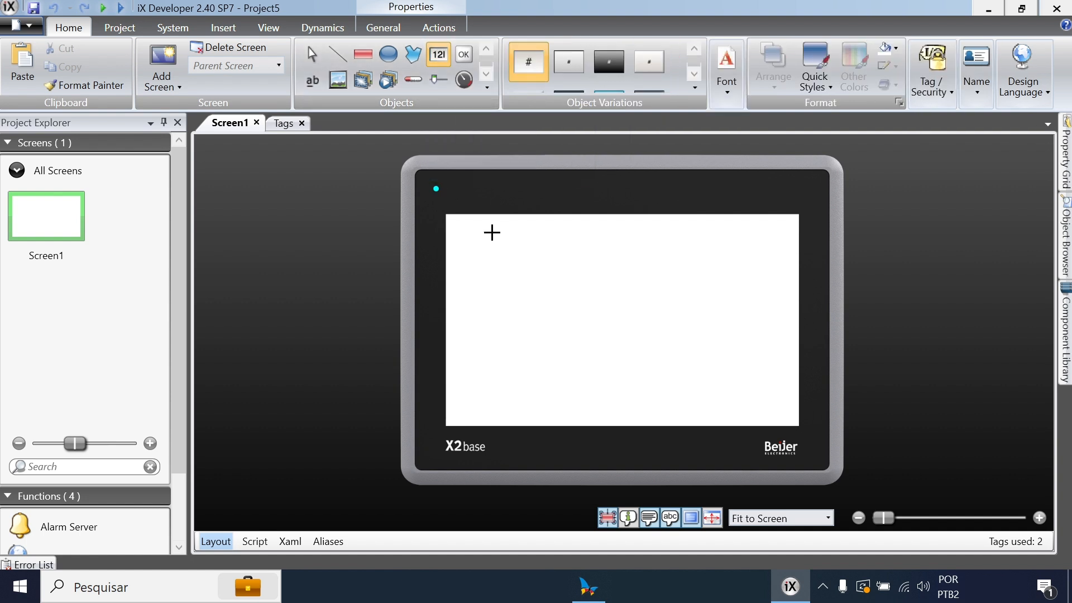
{"action": "left_click_drag", "start_coordinate": [491, 232], "coordinate": [778, 308]}
{"action": "left_click_drag", "start_coordinate": [686, 278], "coordinate": [686, 290]}
{"action": "left_click", "coordinate": [694, 369]}
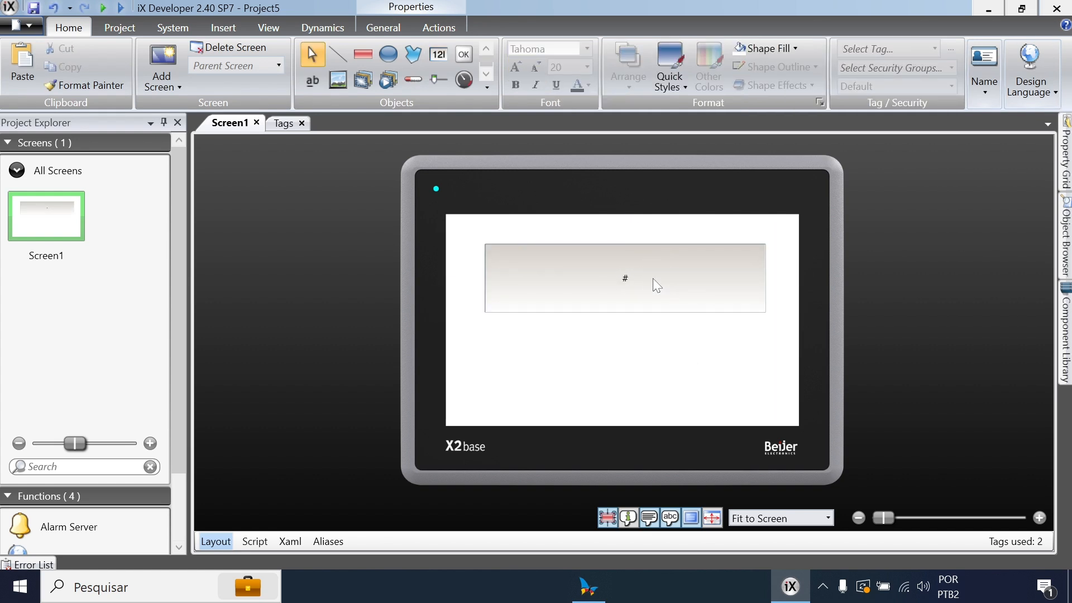
{"action": "left_click", "coordinate": [651, 278]}
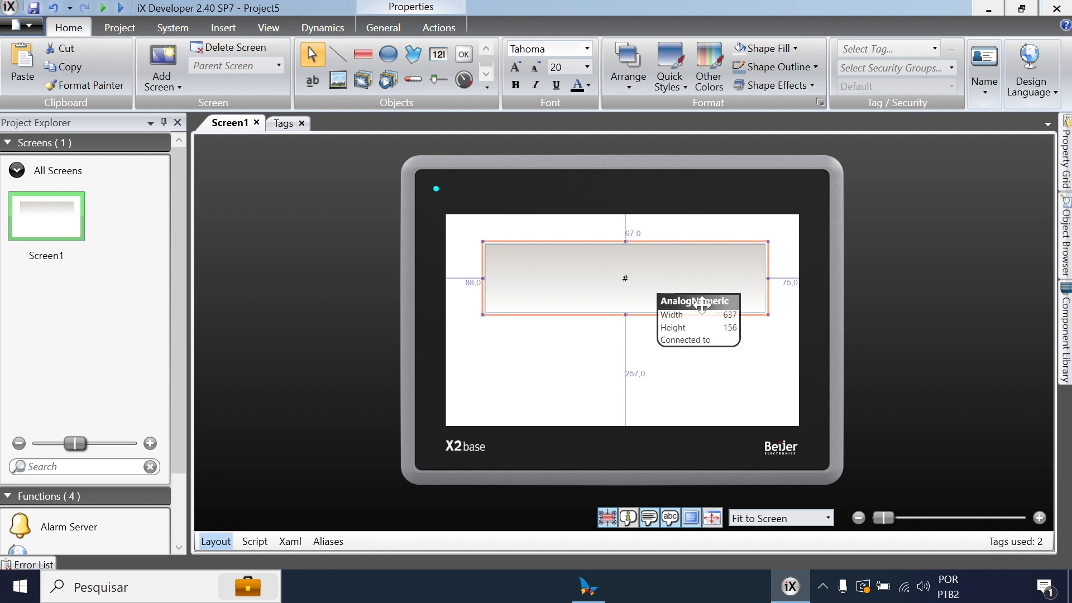
Step: Connect the analog numeric object on Screen1 to the iVar tag
{"action": "left_click", "coordinate": [1068, 165]}
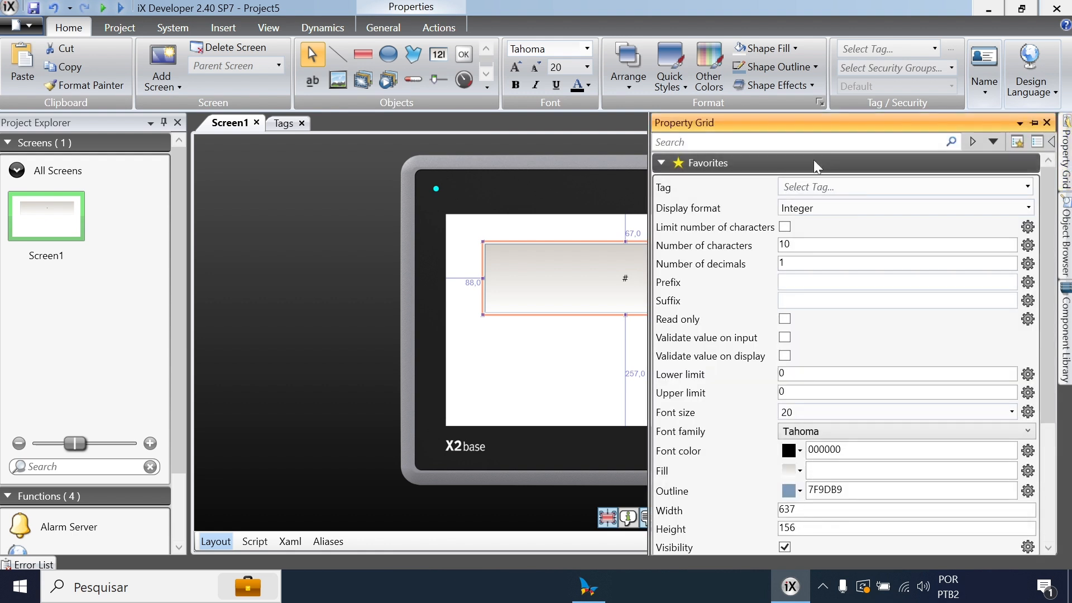
{"action": "left_click", "coordinate": [1028, 187]}
{"action": "left_click", "coordinate": [770, 284]}
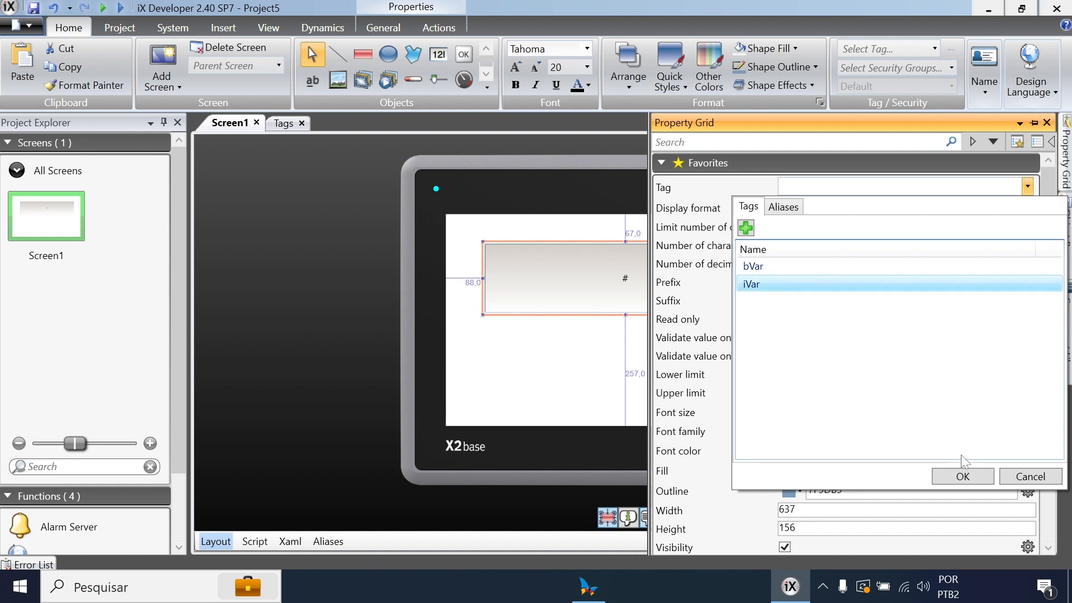
{"action": "left_click", "coordinate": [969, 470]}
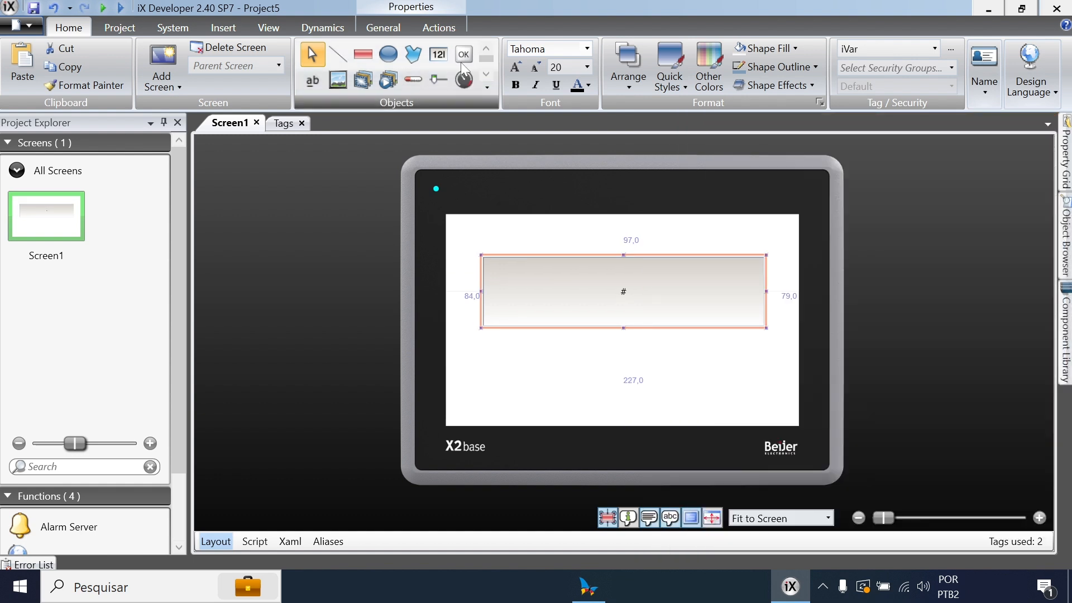
Step: Draw a button about 644 by 103 pixels below the analog numeric object on Screen1
{"action": "left_click", "coordinate": [460, 57]}
{"action": "mouse_move", "coordinate": [483, 349]}
{"action": "left_mouse_down"}
{"action": "mouse_move", "coordinate": [686, 401]}
{"action": "mouse_move", "coordinate": [766, 394]}
{"action": "left_mouse_up"}
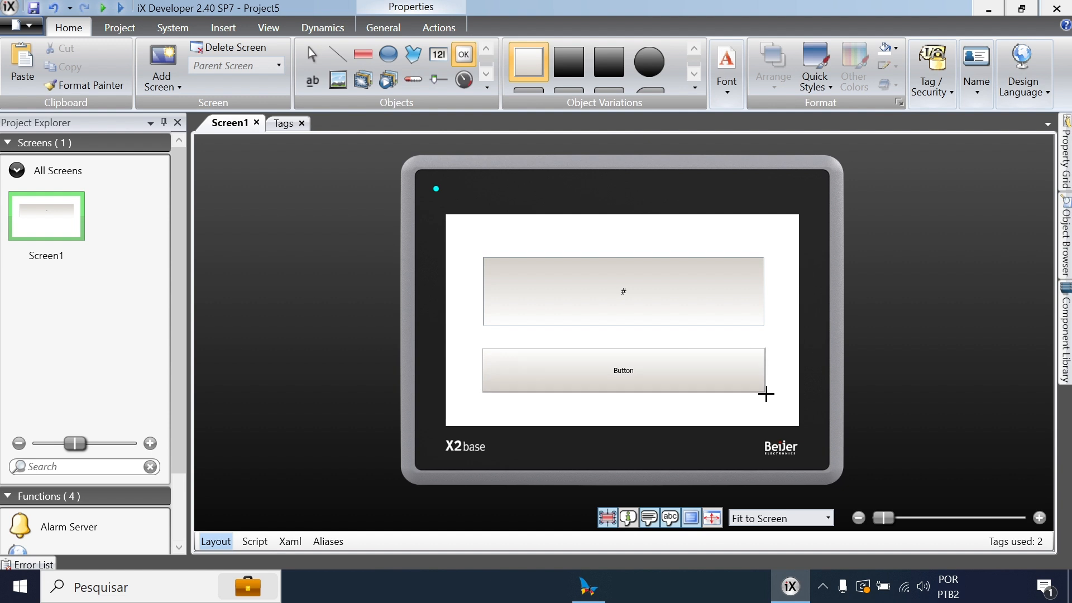
{"action": "left_click_drag", "start_coordinate": [766, 394], "coordinate": [767, 394]}
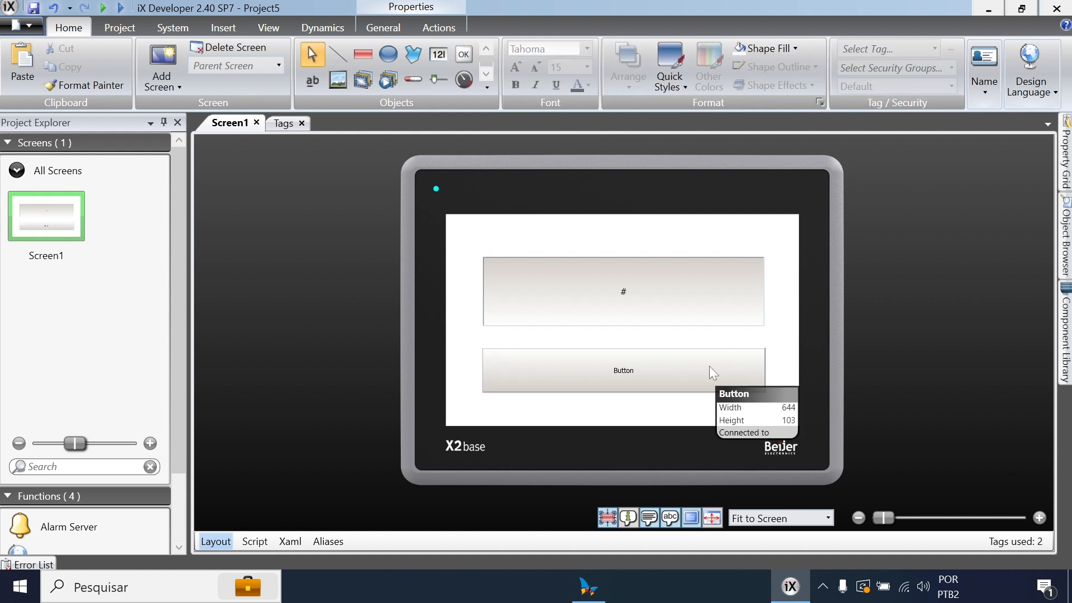
Step: Assign the button a Toggle Tag action on click that targets the bVar tag, and deselect the button
{"action": "left_click", "coordinate": [452, 25]}
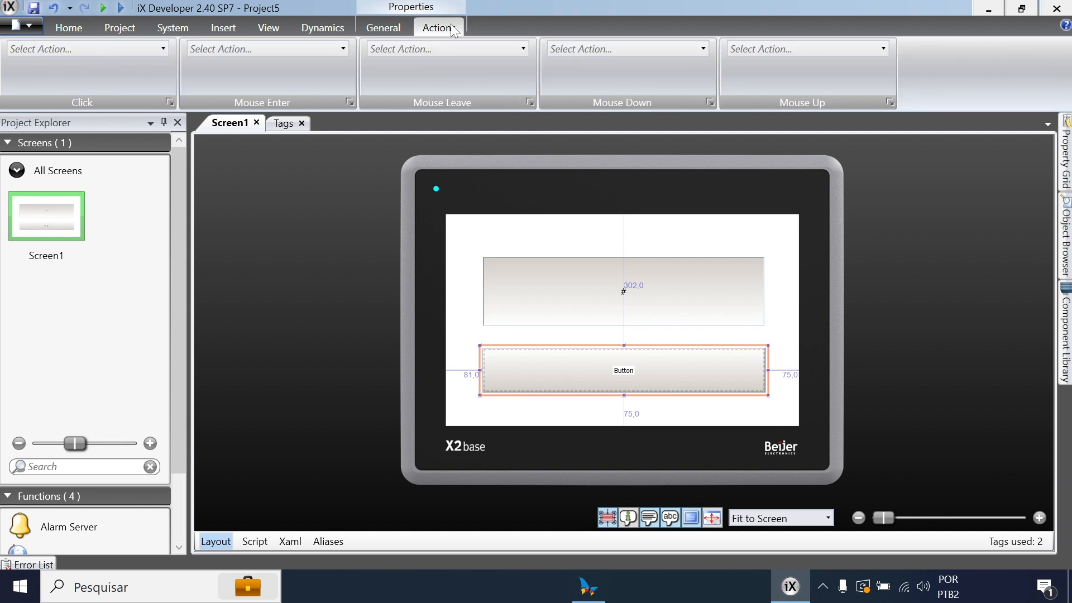
{"action": "left_click", "coordinate": [162, 51]}
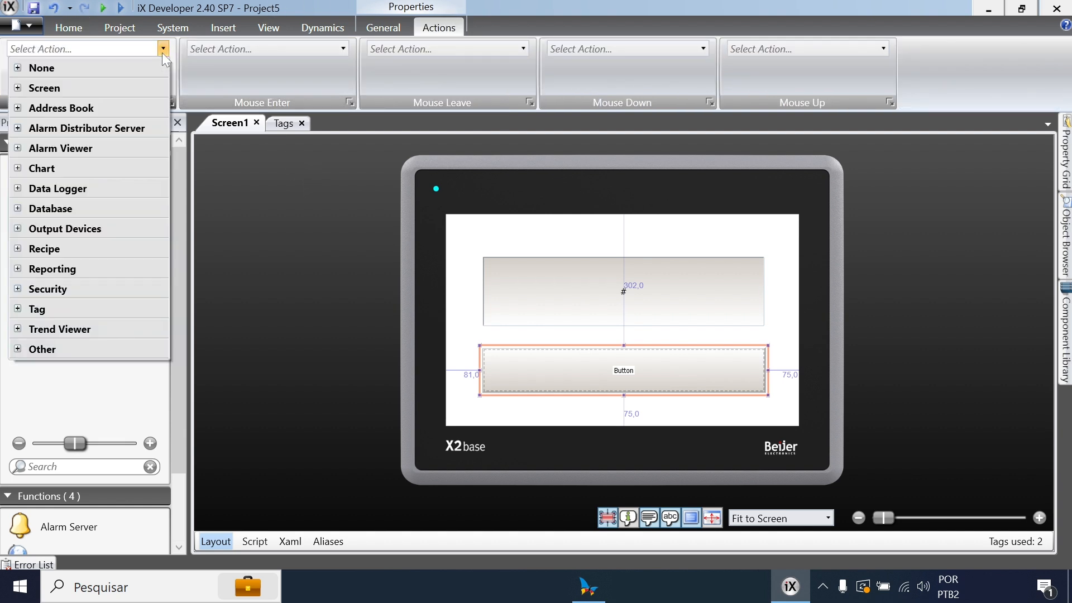
{"action": "left_click", "coordinate": [17, 310]}
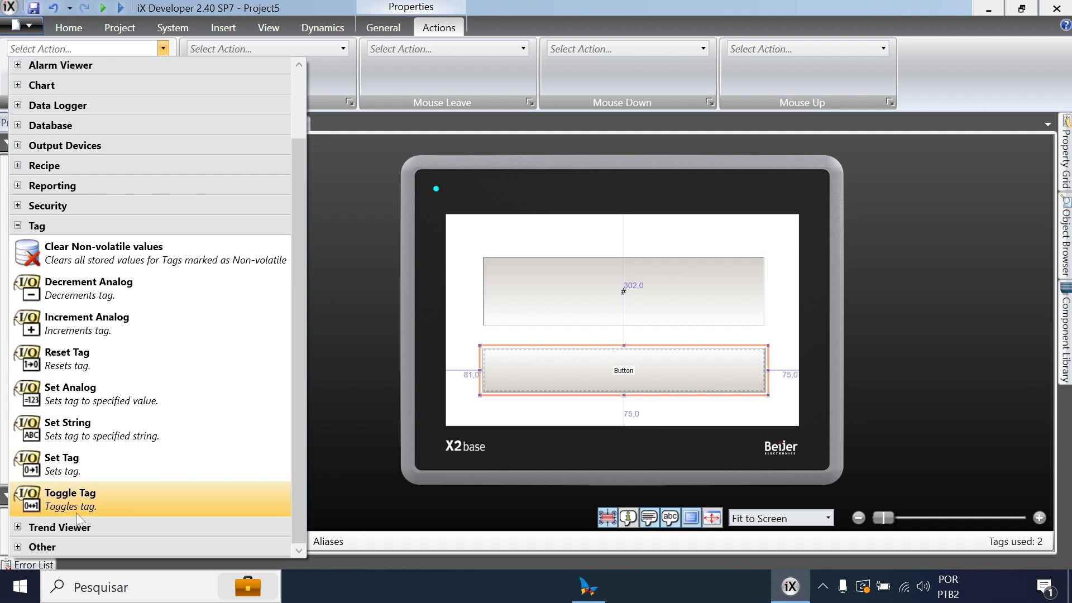
{"action": "left_click", "coordinate": [117, 500]}
{"action": "left_click", "coordinate": [162, 63]}
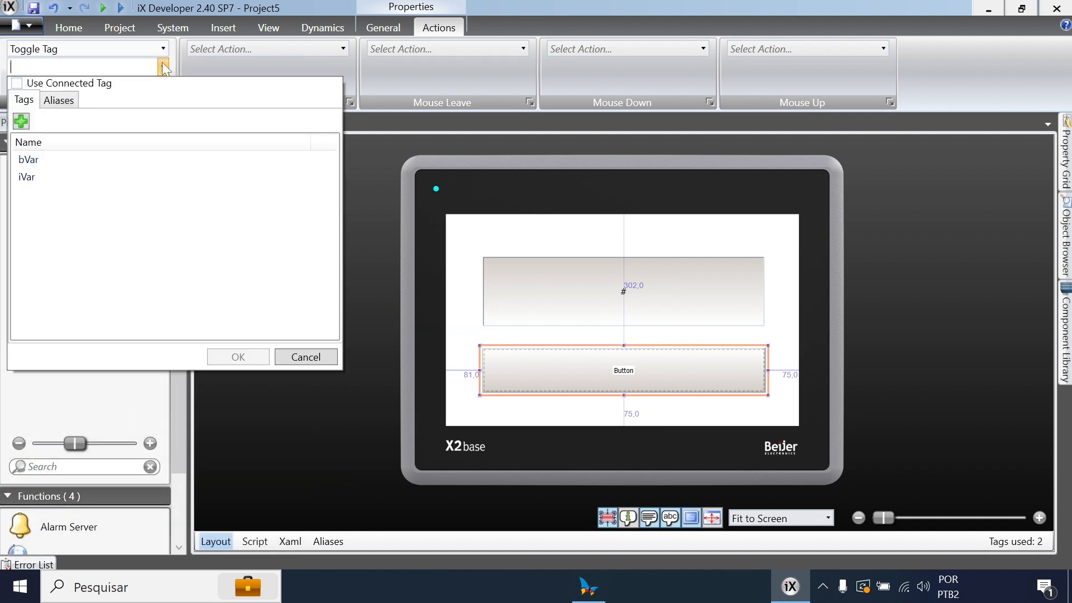
{"action": "left_click", "coordinate": [58, 161]}
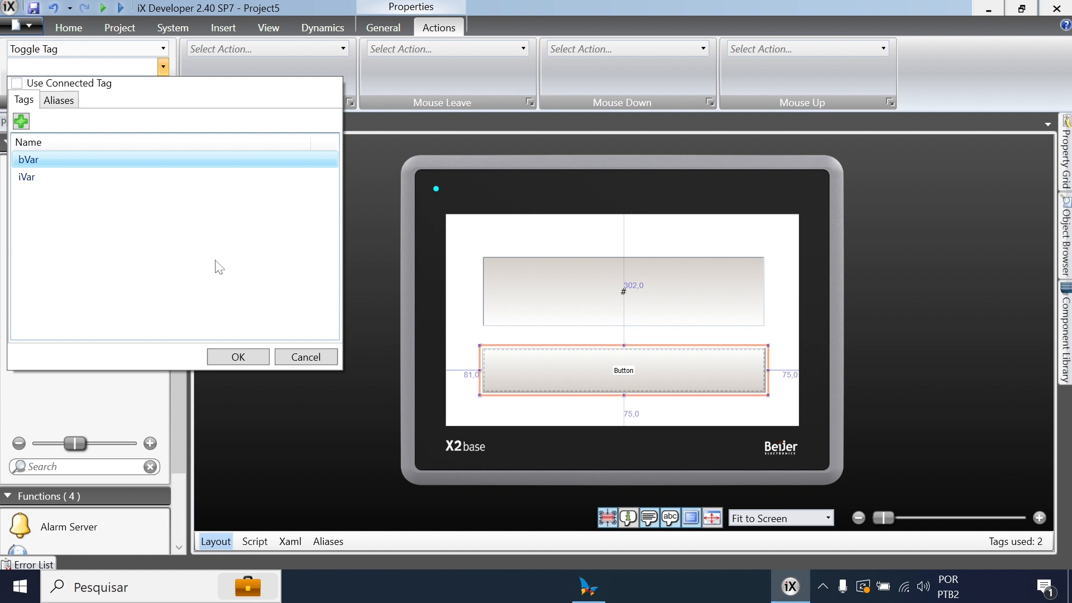
{"action": "left_click", "coordinate": [247, 363]}
{"action": "left_click", "coordinate": [610, 229]}
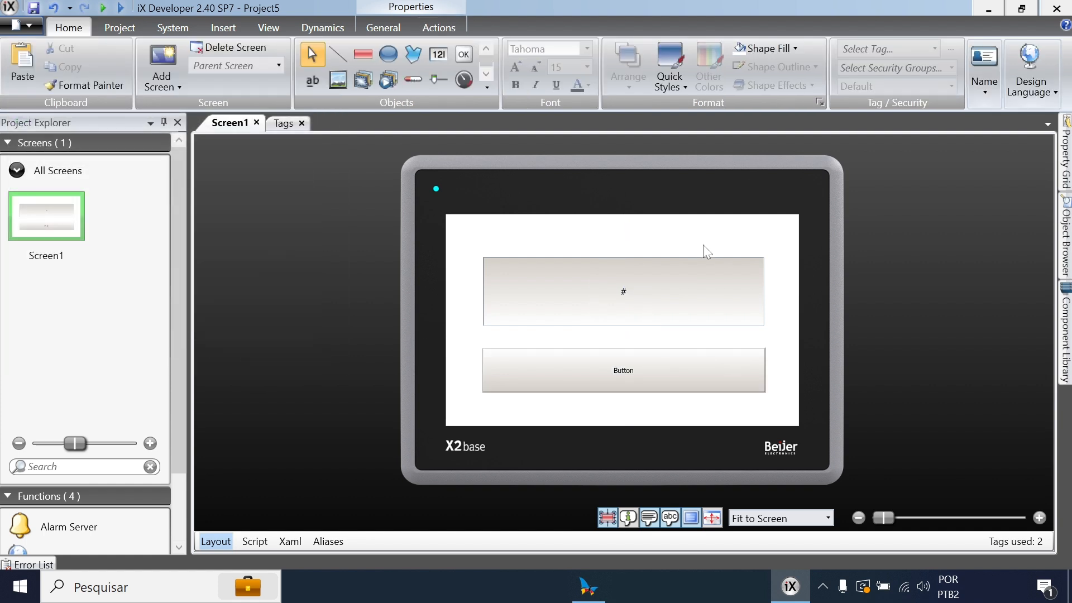
Step: Run the project on the PC and move the demo-mode notice away from the middle of the runtime window
{"action": "left_click", "coordinate": [122, 32]}
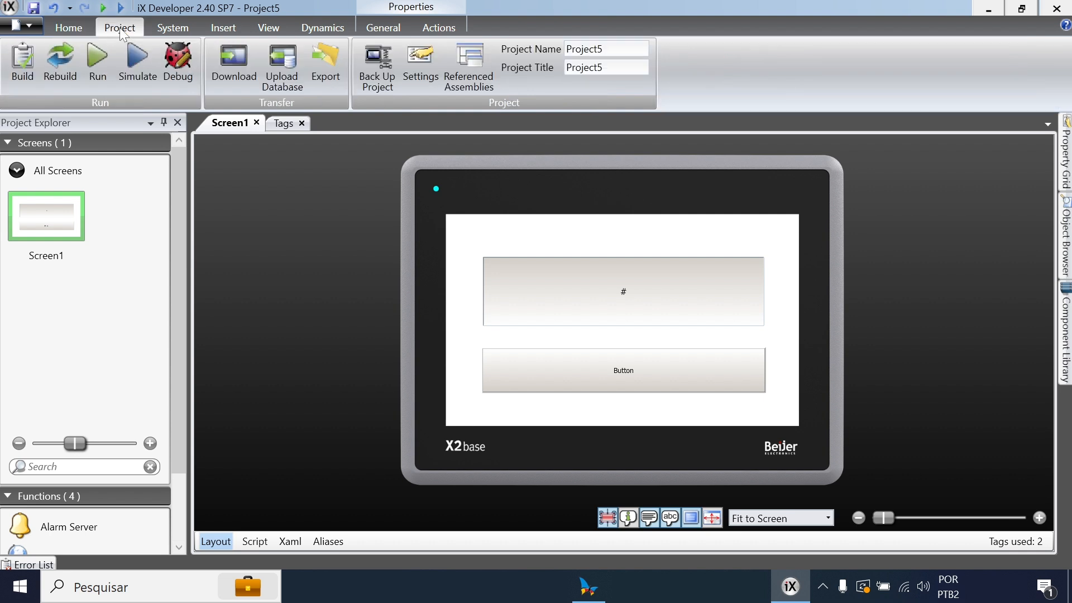
{"action": "left_click", "coordinate": [100, 62]}
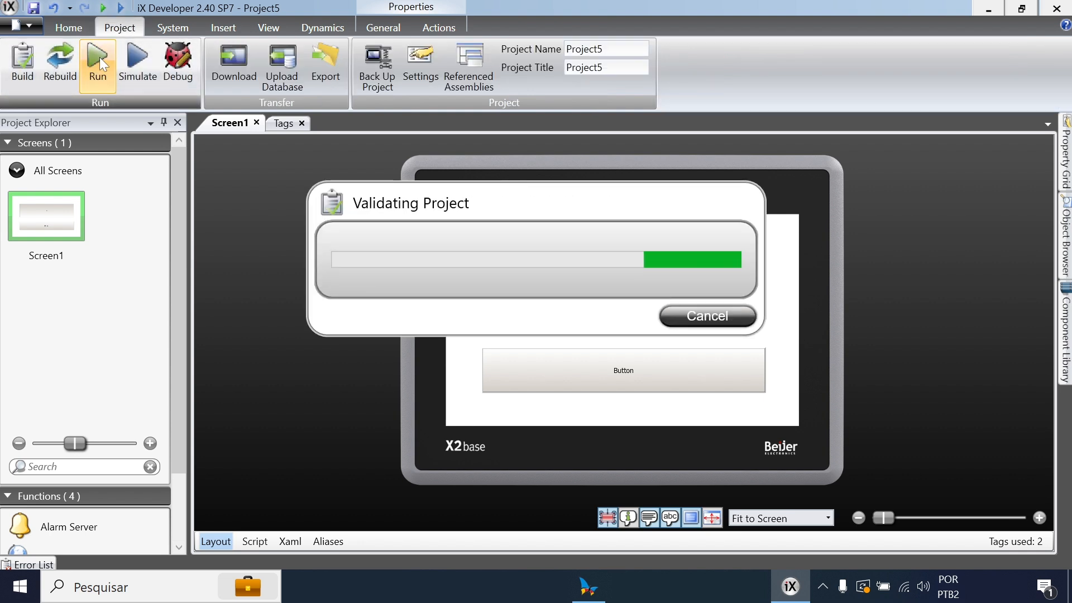
{"action": "mouse_move", "coordinate": [779, 586]}
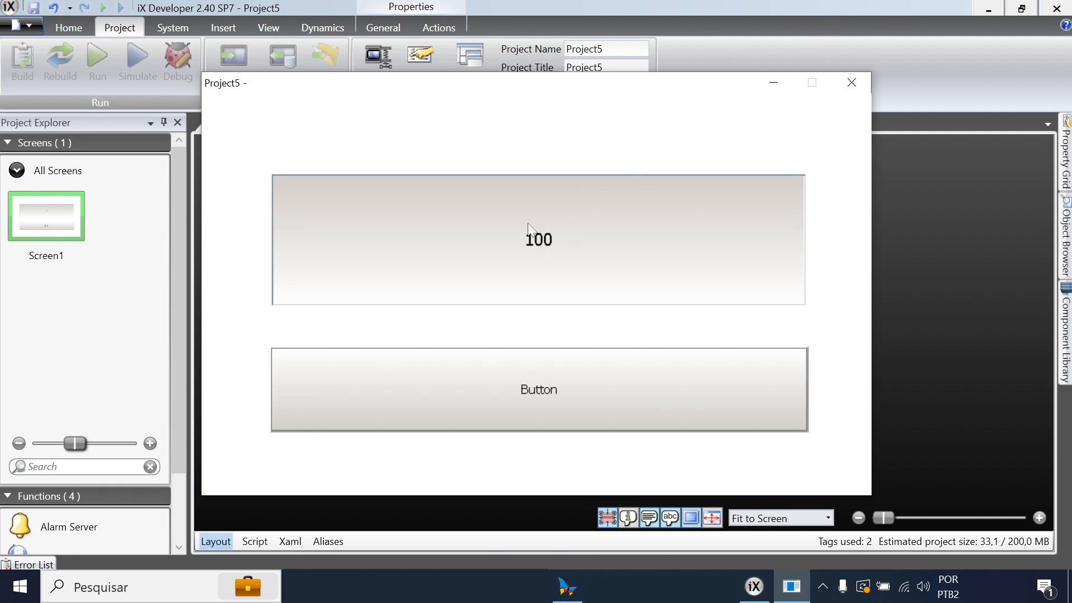
{"action": "left_click_drag", "start_coordinate": [564, 271], "coordinate": [388, 112]}
Step: Switch to MasterTool IEC XE, snap it to half the screen, auto-hide its Devices pane and place the Project5 runtime window beside the ModbusTCP variable values
{"action": "left_click", "coordinate": [562, 600]}
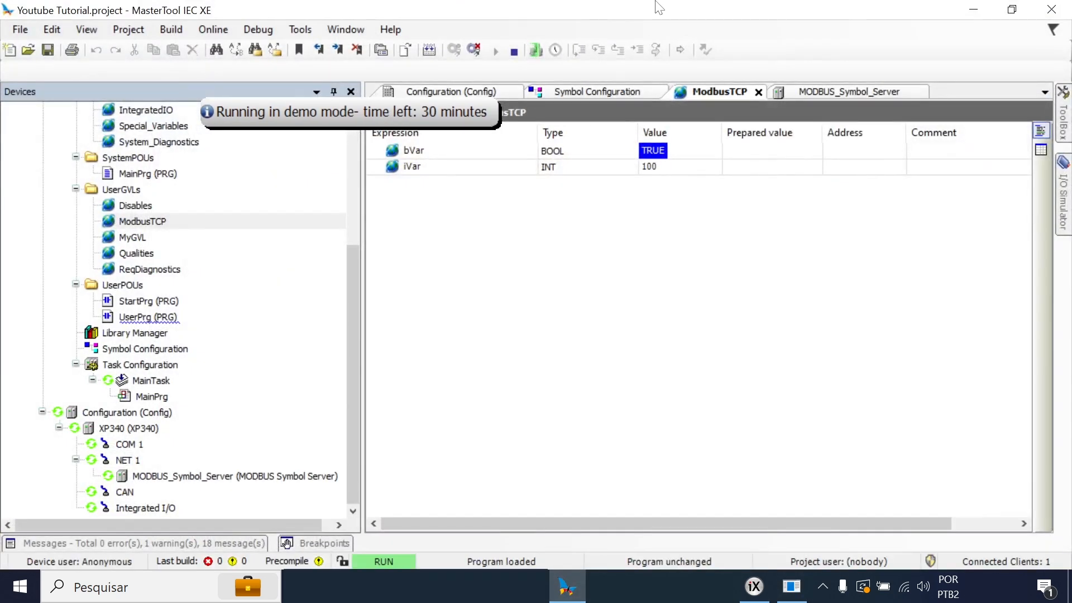
{"action": "left_click_drag", "start_coordinate": [652, 5], "coordinate": [1070, 276]}
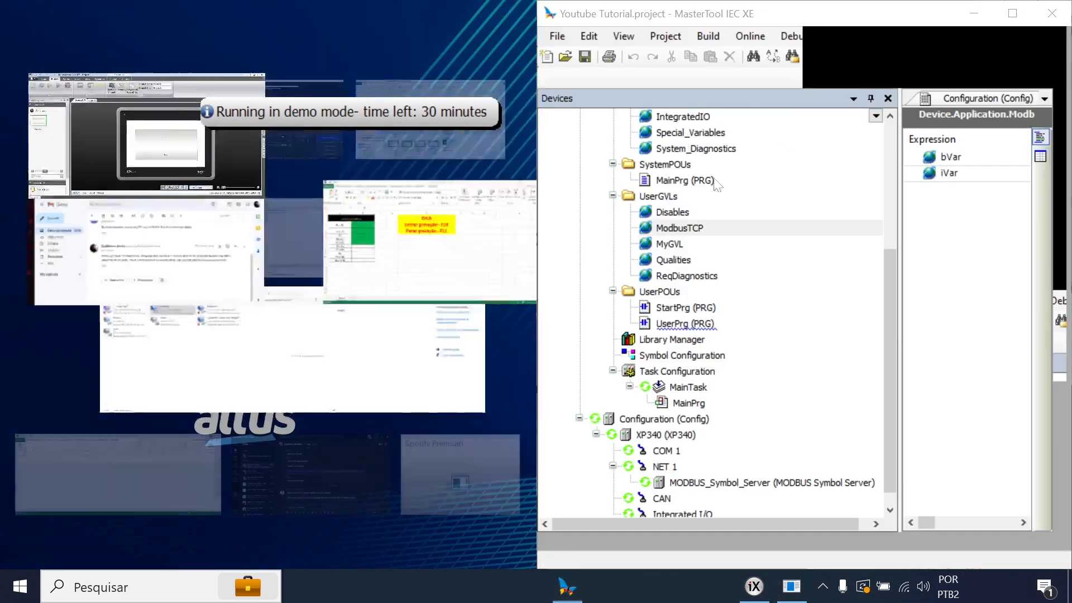
{"action": "left_click", "coordinate": [870, 98]}
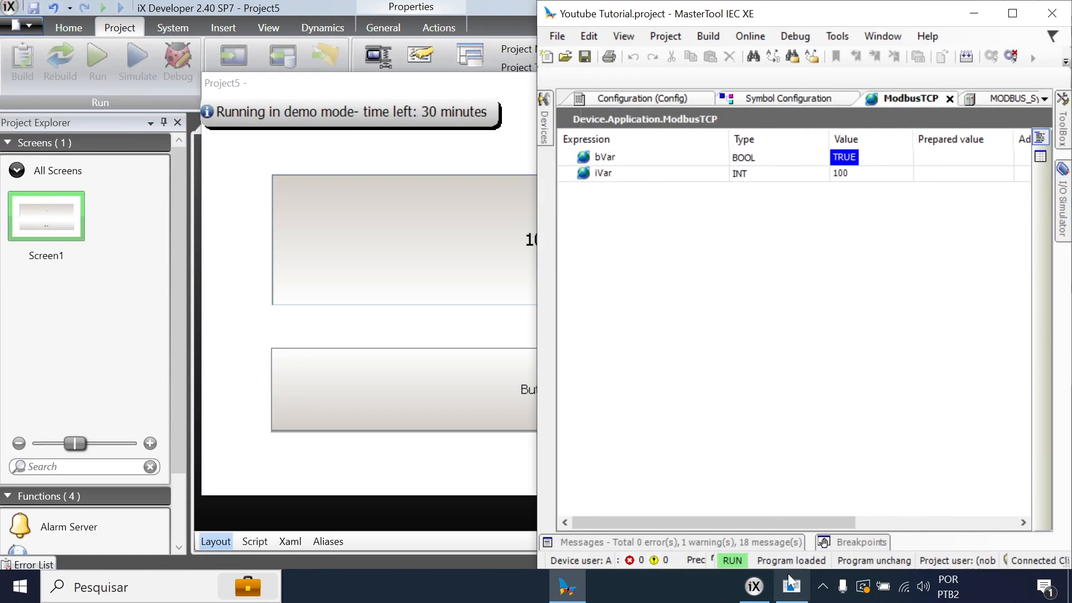
{"action": "left_click", "coordinate": [791, 585]}
{"action": "left_click_drag", "start_coordinate": [620, 87], "coordinate": [426, 60]}
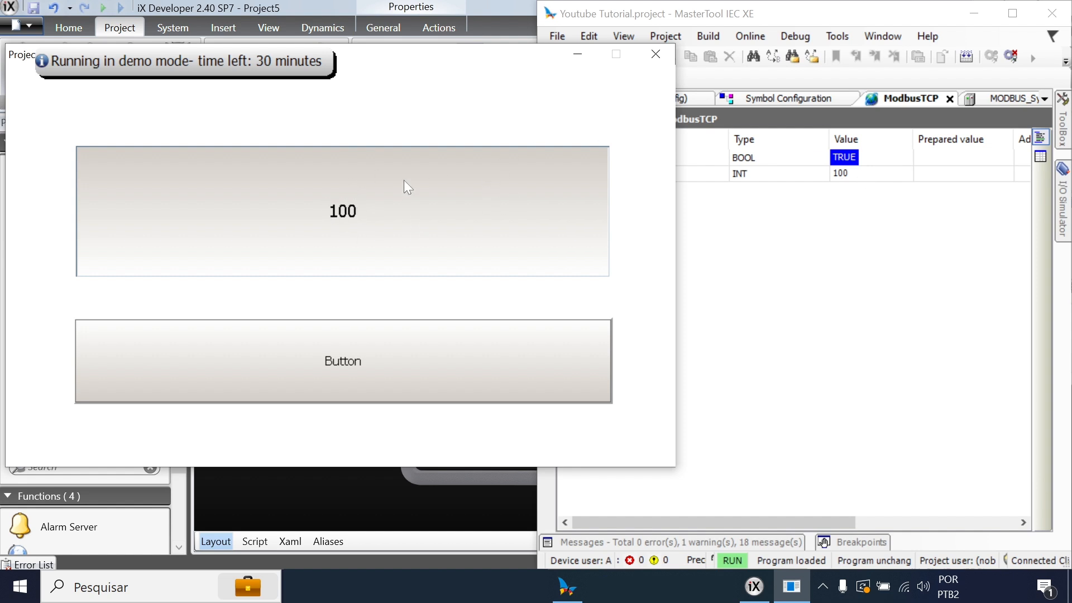
Step: Enter 200 in the runtime's numeric field to write it to iVar in the PLC
{"action": "left_click", "coordinate": [353, 210]}
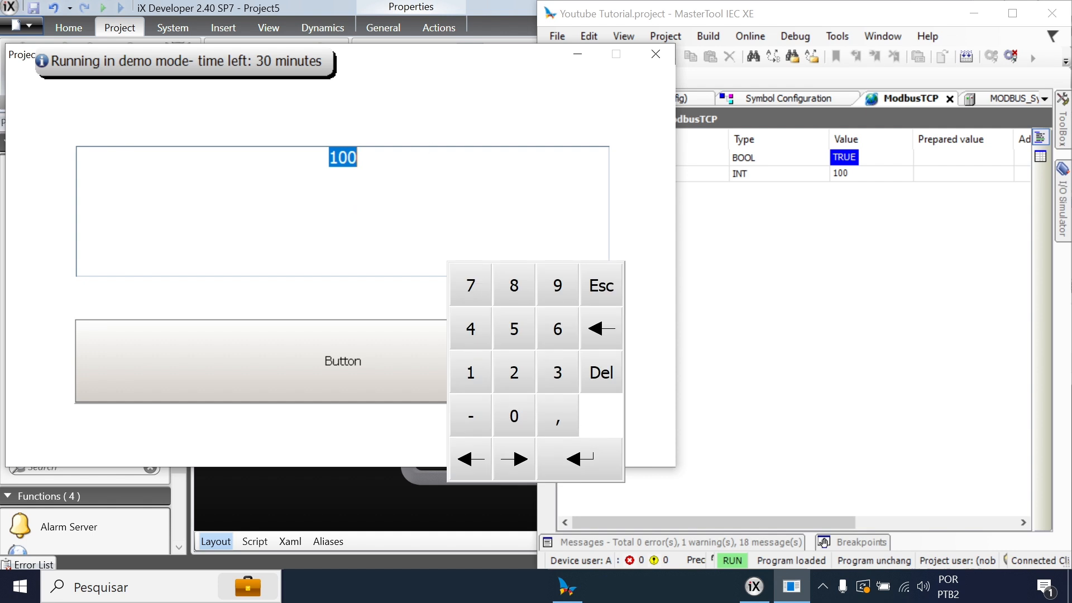
{"action": "left_click", "coordinate": [514, 371]}
{"action": "left_click", "coordinate": [514, 416]}
{"action": "left_click", "coordinate": [514, 416]}
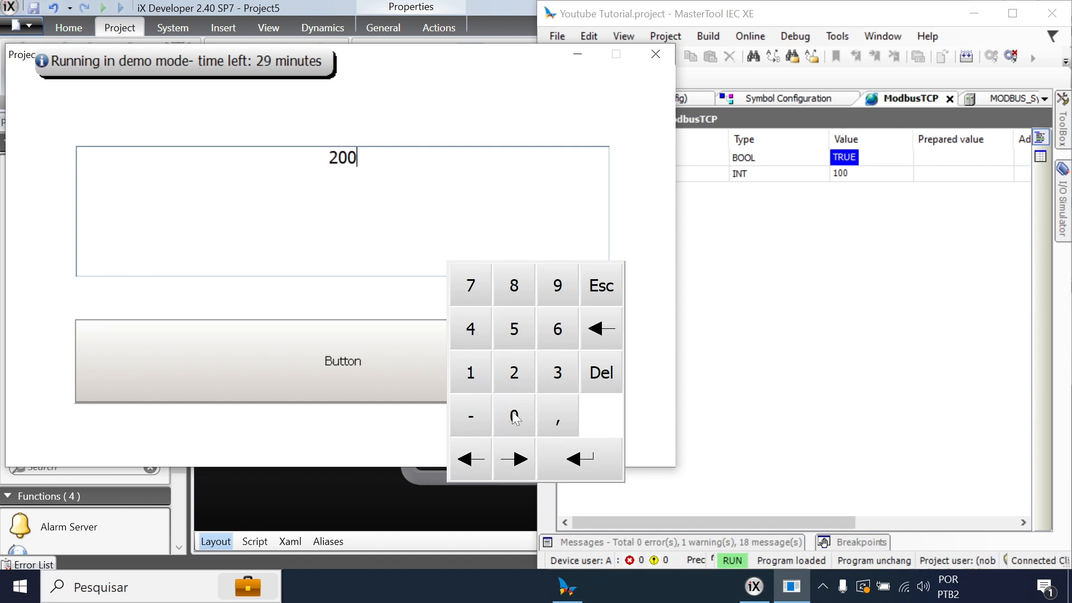
{"action": "left_click", "coordinate": [590, 468]}
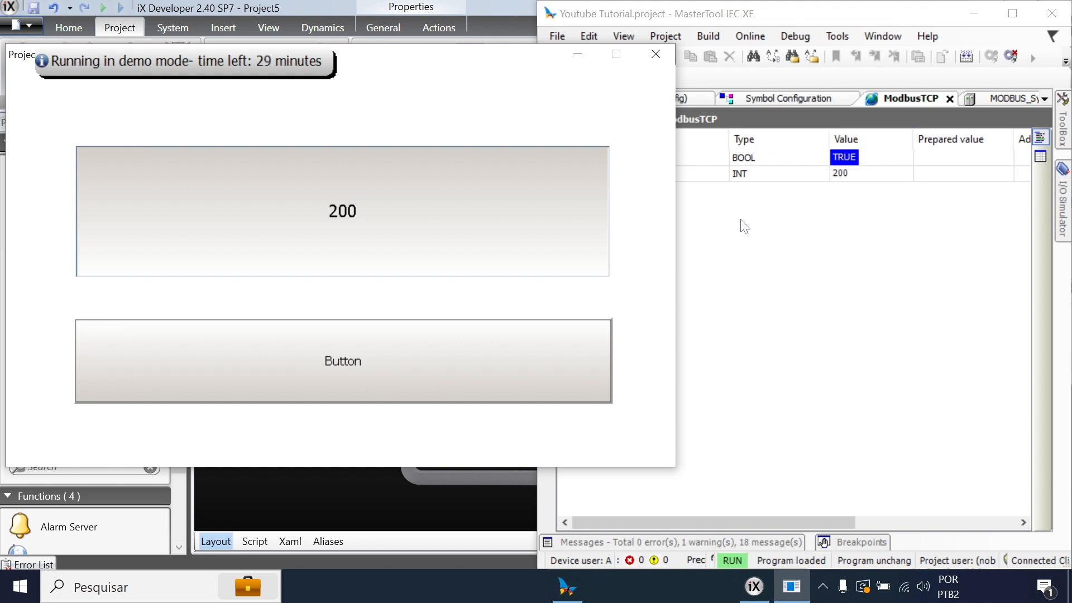
Step: Toggle bVar twice with the runtime button and move the demo-mode notice just above the numeric field
{"action": "left_click", "coordinate": [377, 375]}
{"action": "left_click", "coordinate": [328, 373]}
{"action": "left_click_drag", "start_coordinate": [307, 65], "coordinate": [304, 81]}
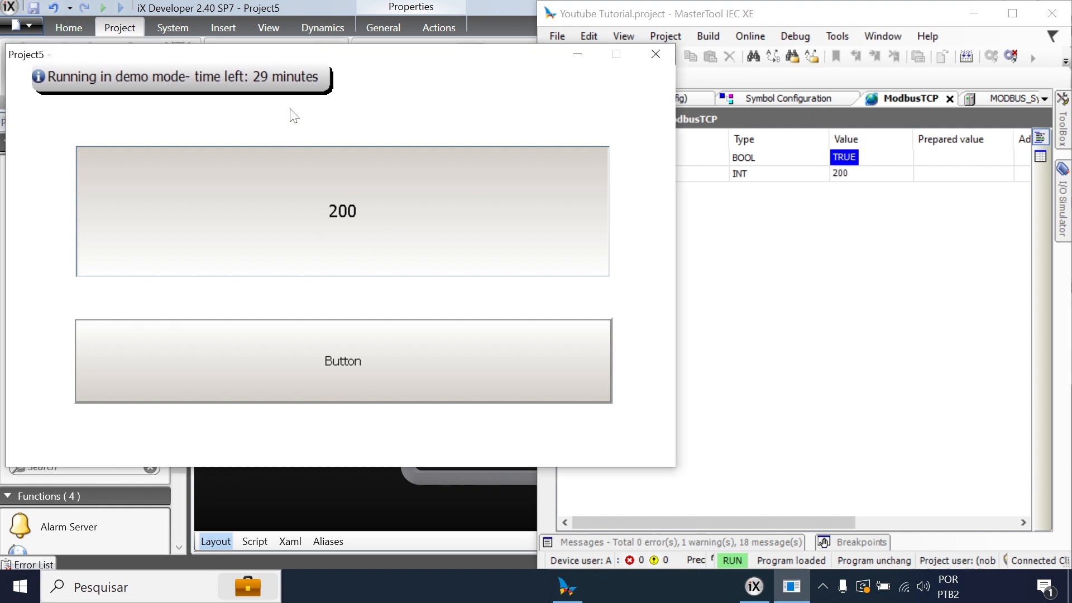
{"action": "left_click_drag", "start_coordinate": [212, 83], "coordinate": [257, 125]}
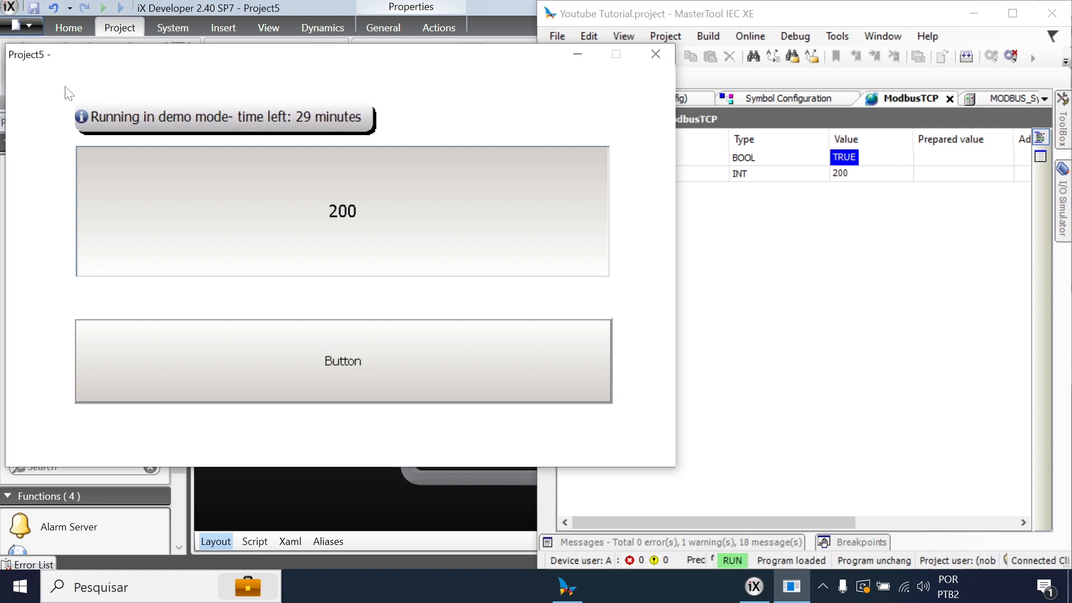